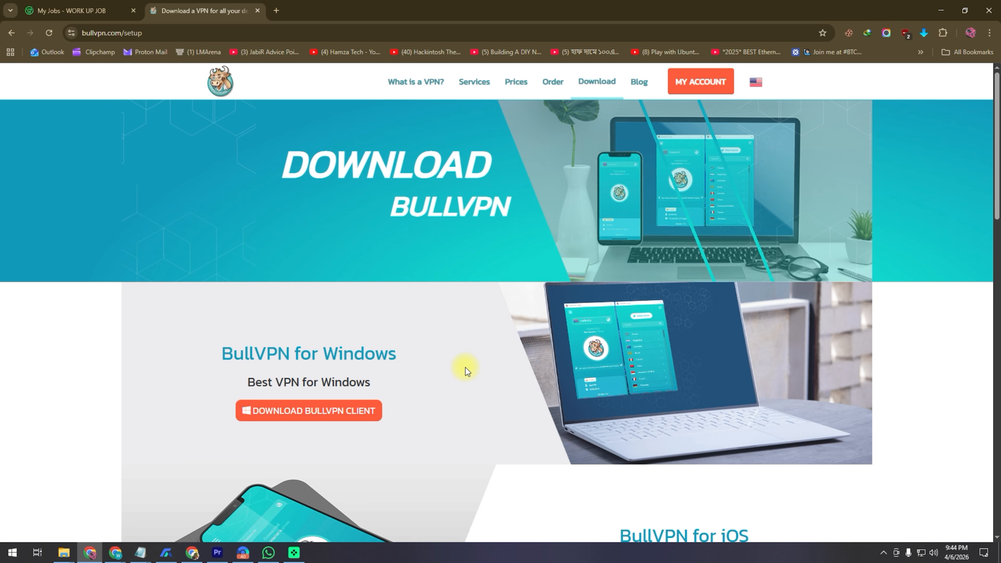
# - Look through the BullVPN download page for the supported platforms, from Windows and iOS down to Mac and Android TV
pyautogui.scroll(-3, 459, 371)
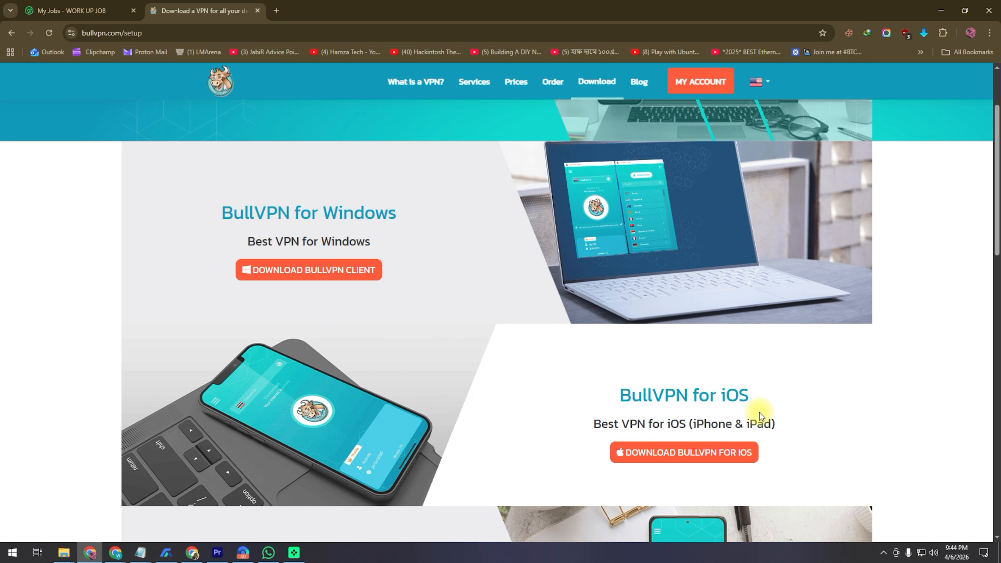
pyautogui.scroll(-2, 728, 406)
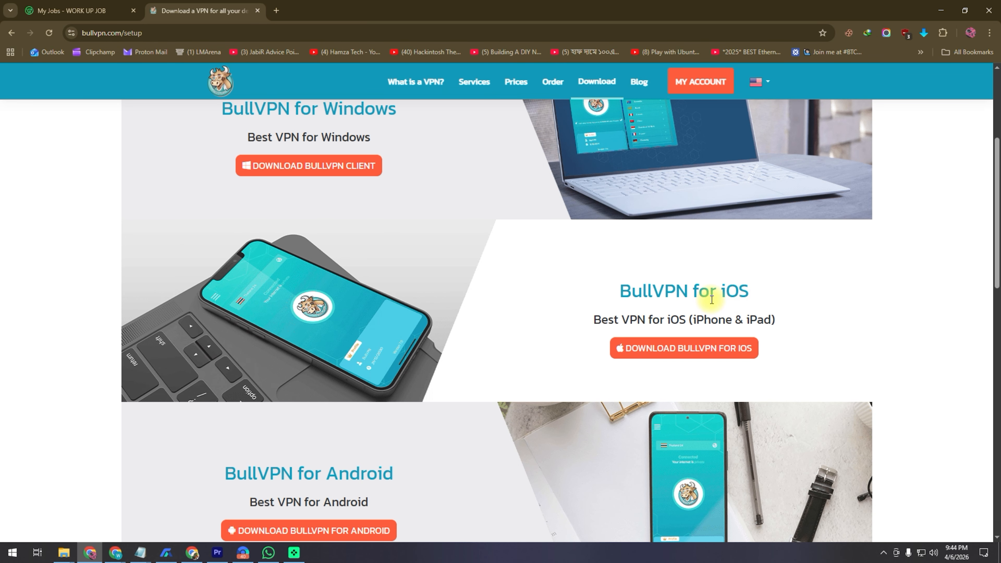
pyautogui.scroll(-1, 485, 322)
pyautogui.scroll(-3, 487, 323)
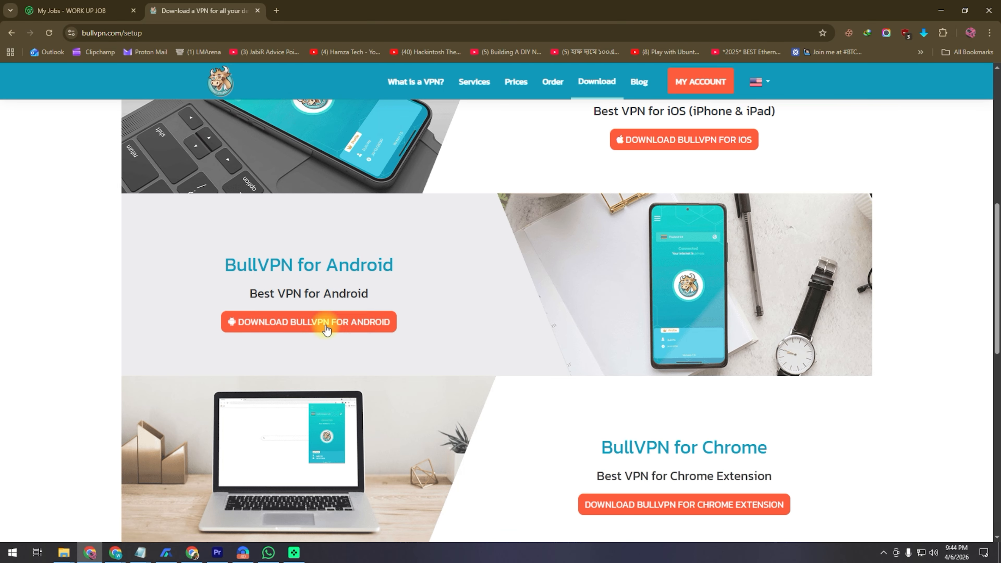
pyautogui.scroll(-2, 567, 343)
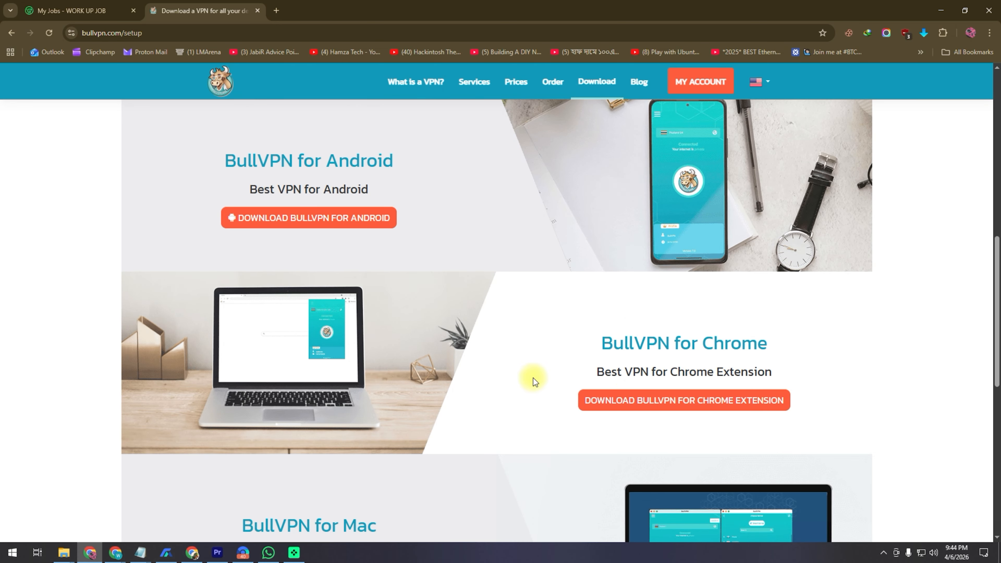
pyautogui.scroll(-4, 534, 379)
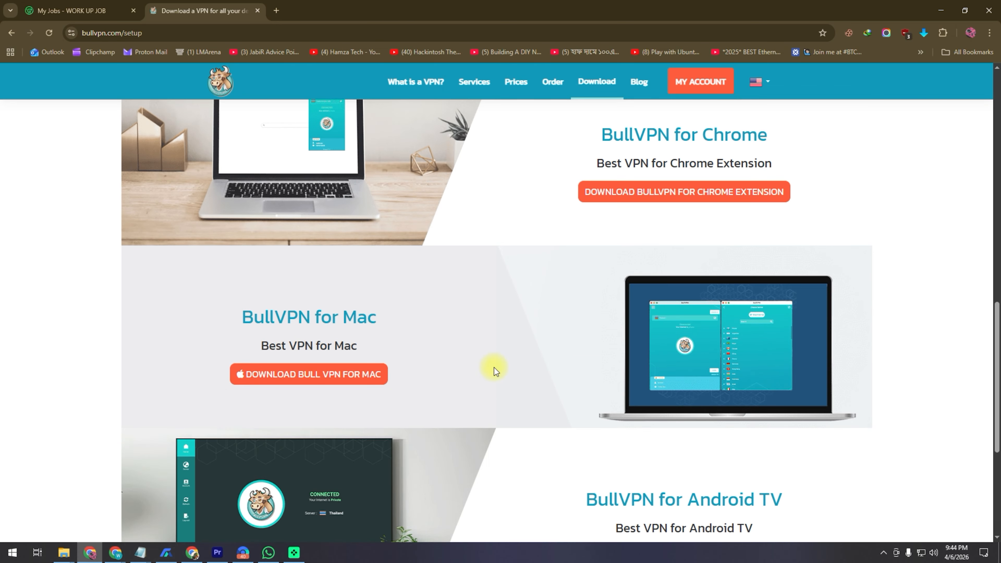
pyautogui.scroll(-3, 465, 357)
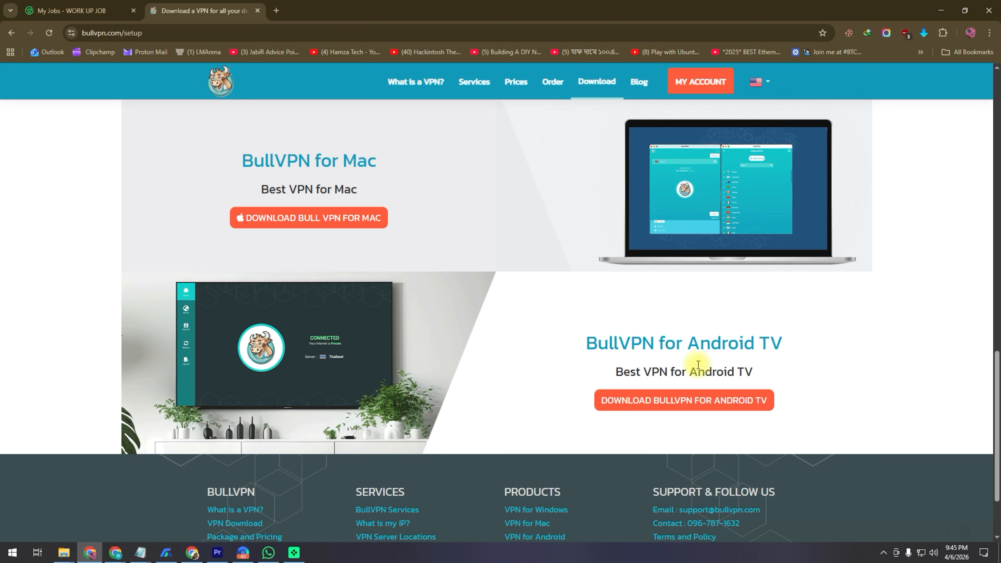
pyautogui.scroll(1, 601, 373)
pyautogui.scroll(15, 602, 373)
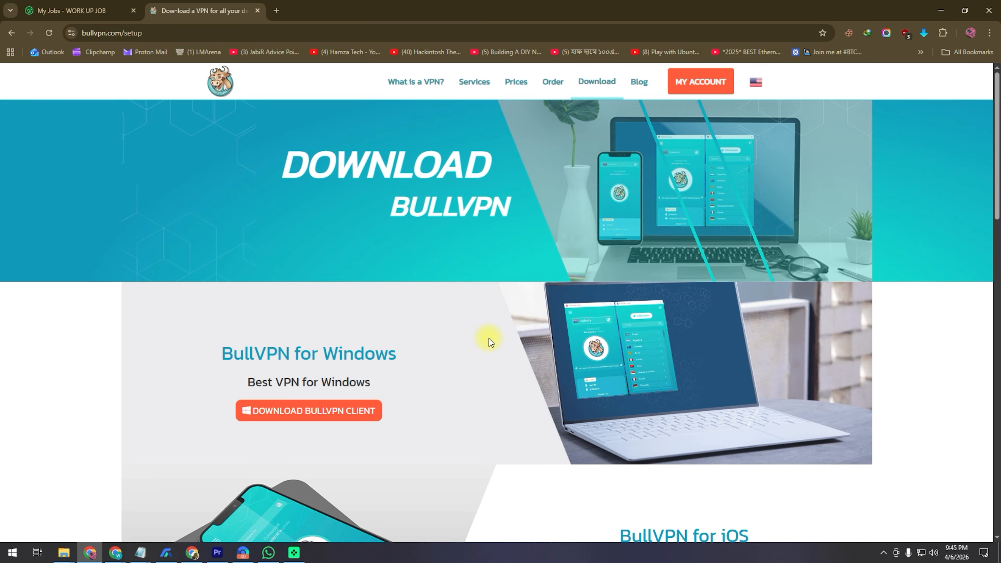
# - Download the recommended BullVPN Client 11.4 setup file for Windows and launch the installer
pyautogui.click(313, 417)
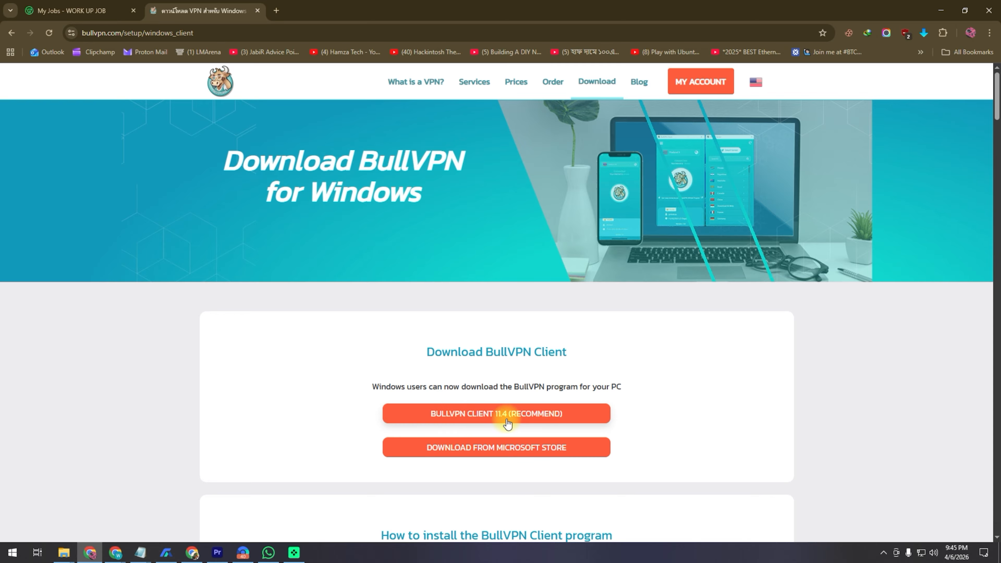
pyautogui.click(532, 419)
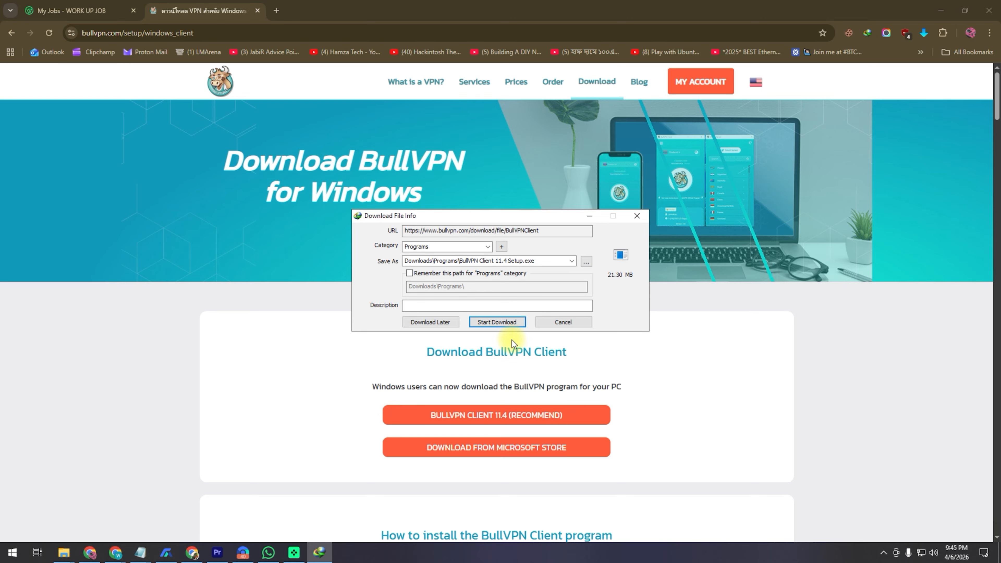
pyautogui.click(508, 322)
pyautogui.click(417, 312)
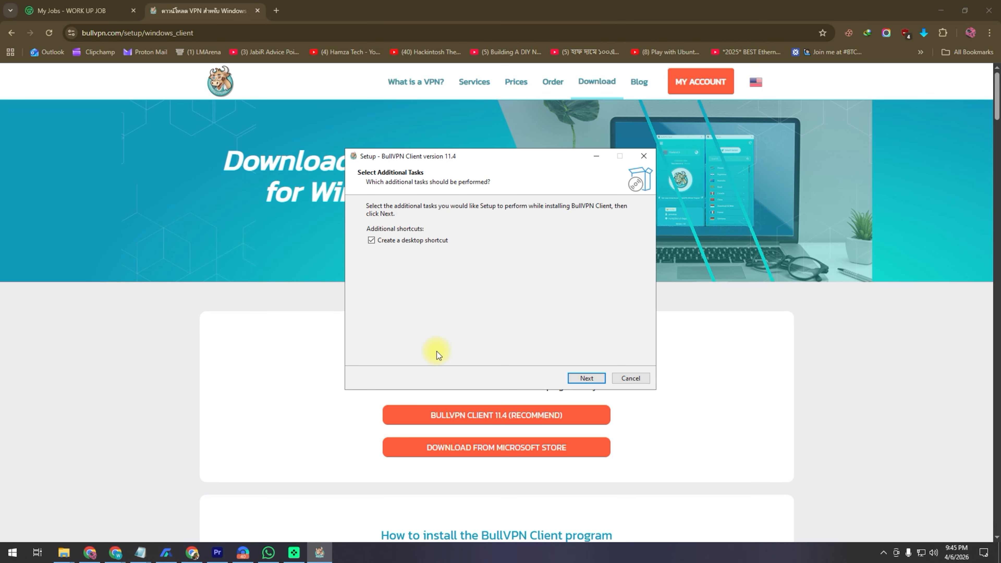
# - Install BullVPN Client 11.4 with a desktop shortcut and finish the setup
pyautogui.click(579, 378)
pyautogui.click(581, 378)
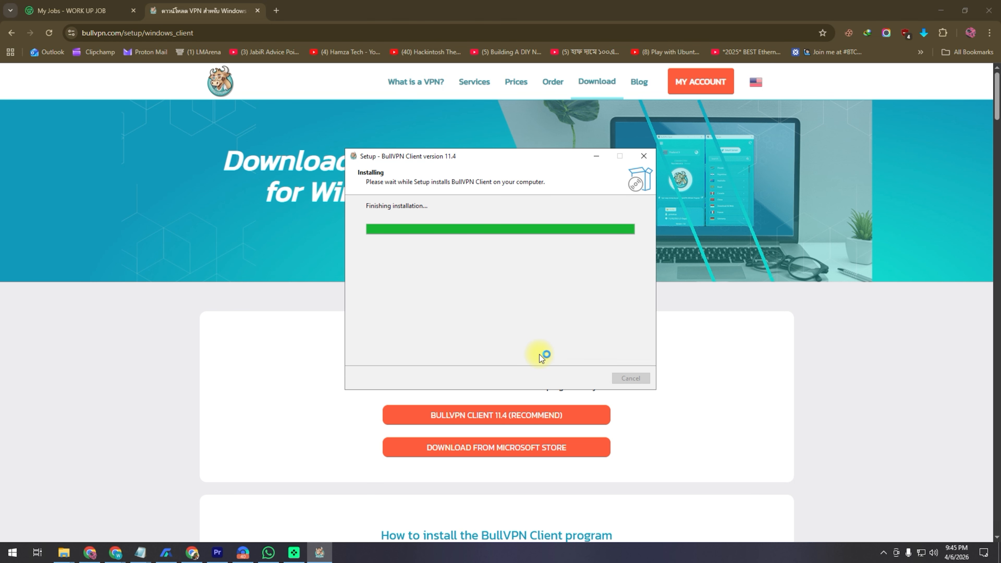
pyautogui.click(586, 378)
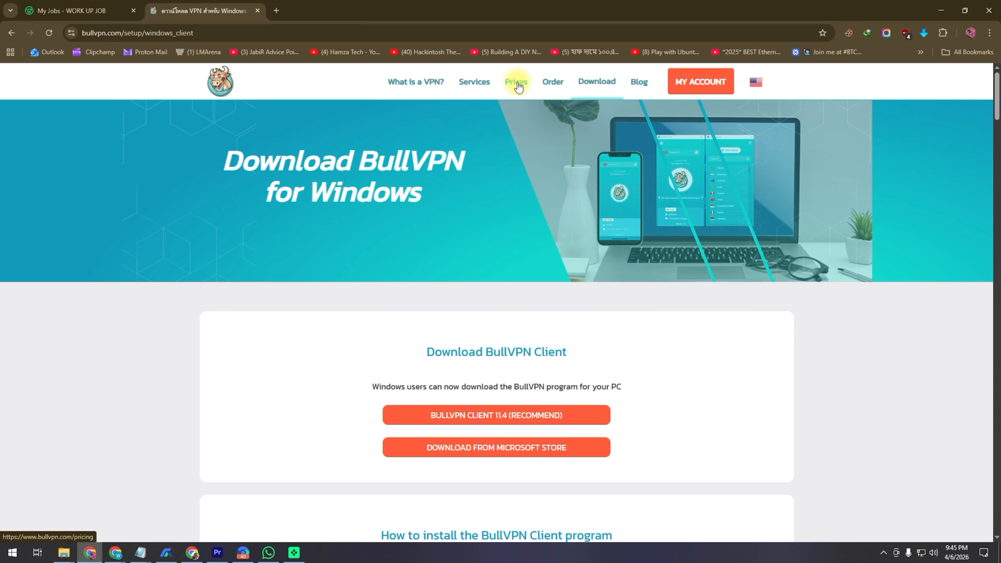
# - View the website's VPN packages and prices, and allow installation of the TAP-Windows Provider V9 network adapter software
pyautogui.click(515, 82)
pyautogui.scroll(-5, 628, 327)
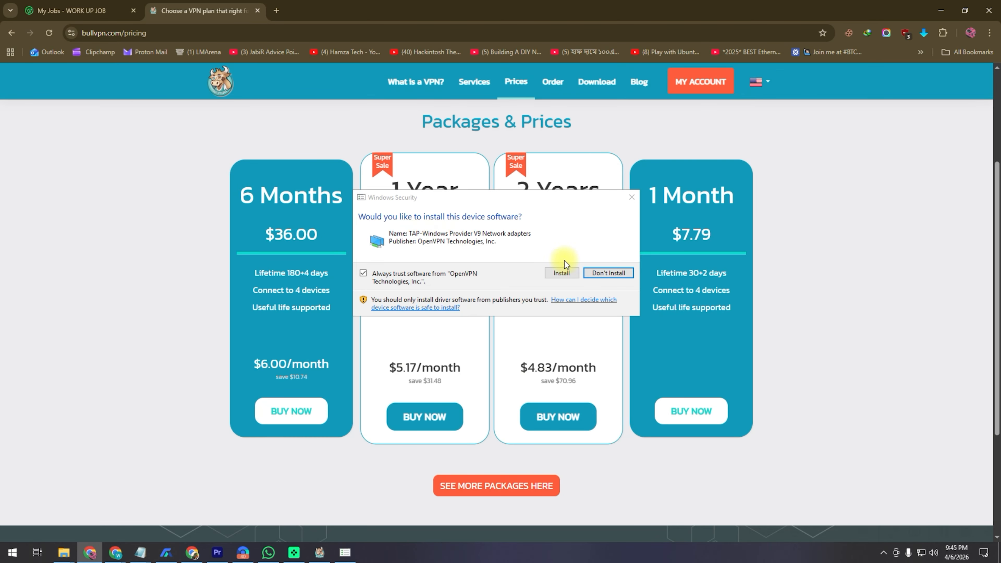
pyautogui.click(566, 267)
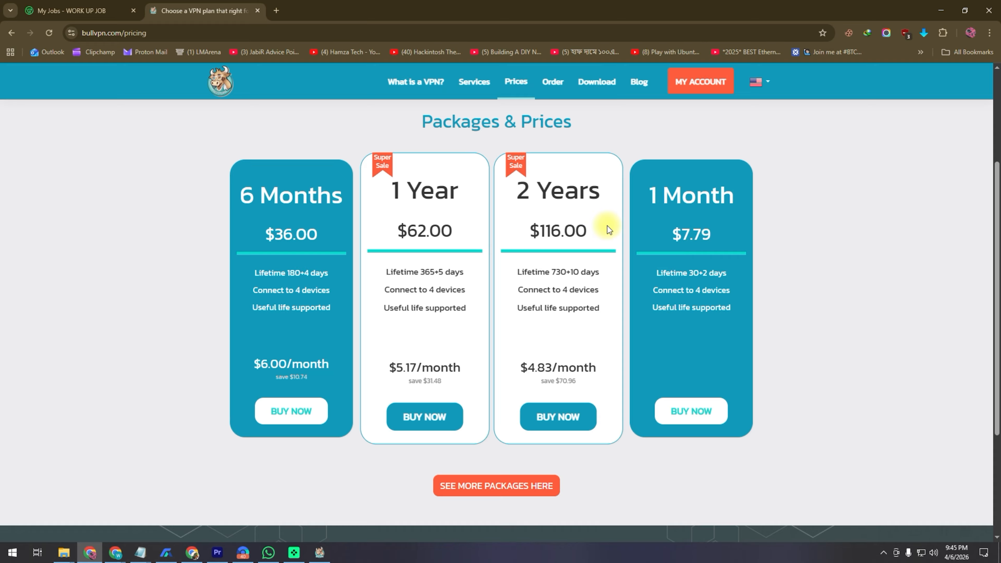
# - Switch to the BullVPN app, go through its welcome screens and start logging in with an existing account
pyautogui.click(319, 552)
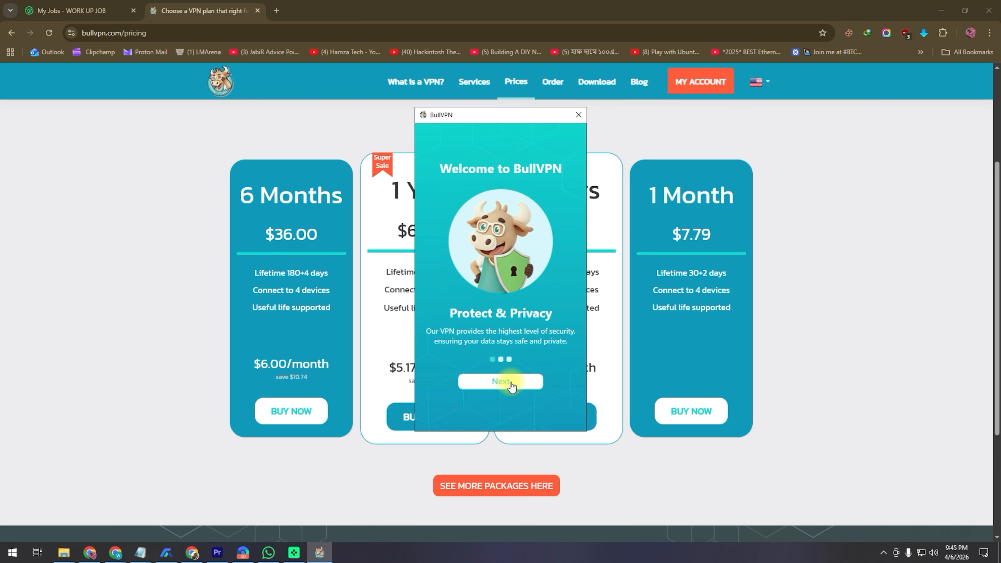
pyautogui.click(503, 380)
pyautogui.click(507, 381)
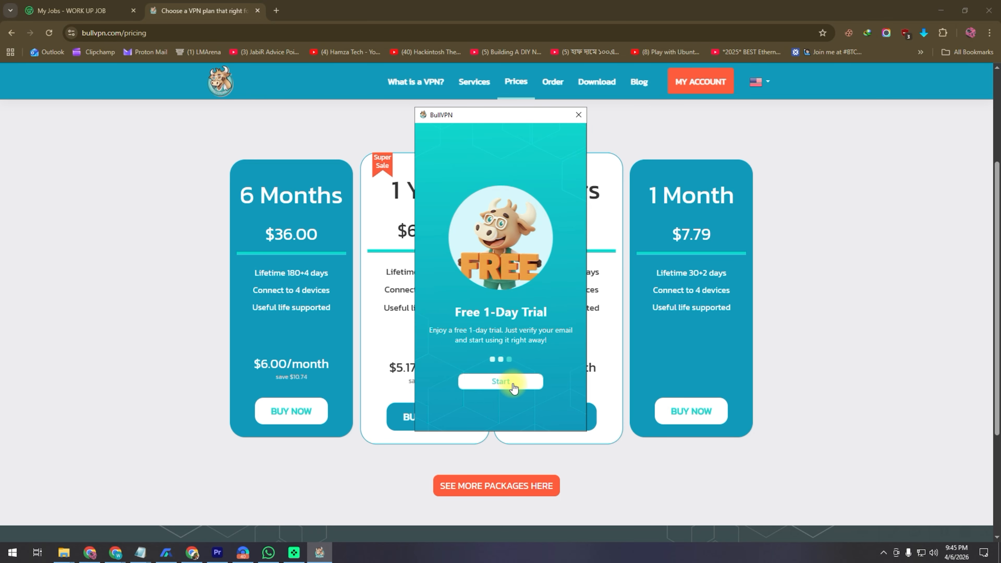
pyautogui.click(512, 382)
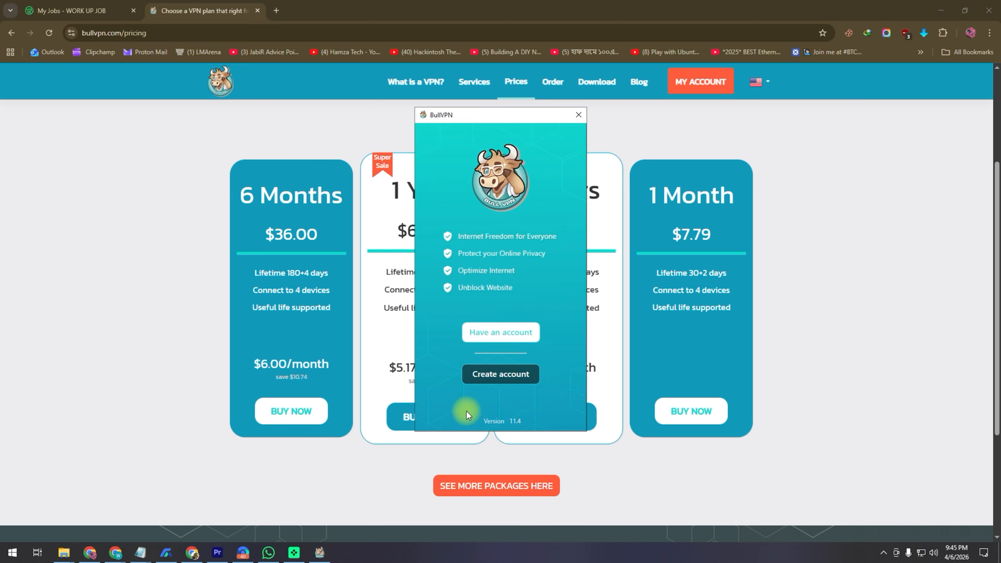
pyautogui.click(500, 343)
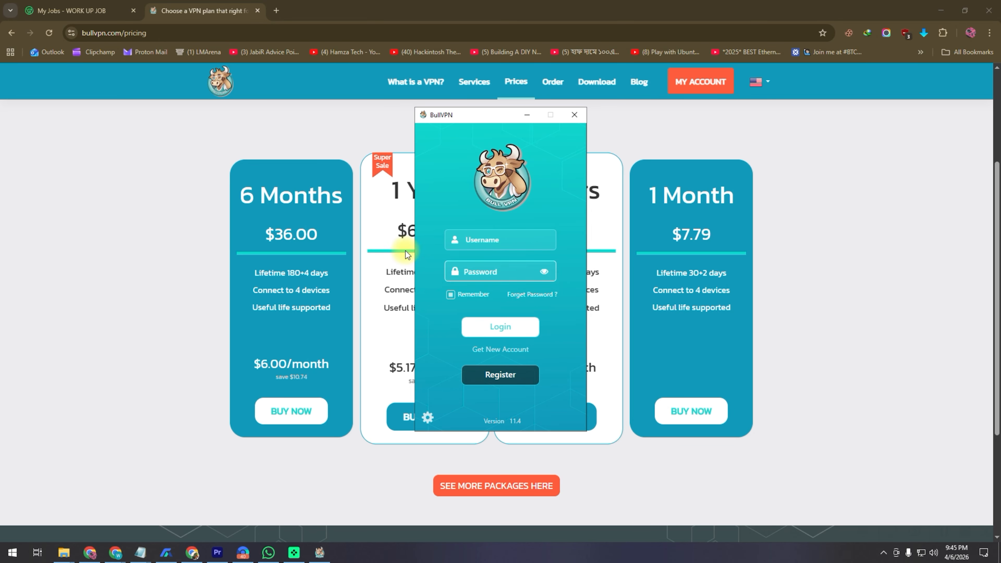
pyautogui.click(489, 239)
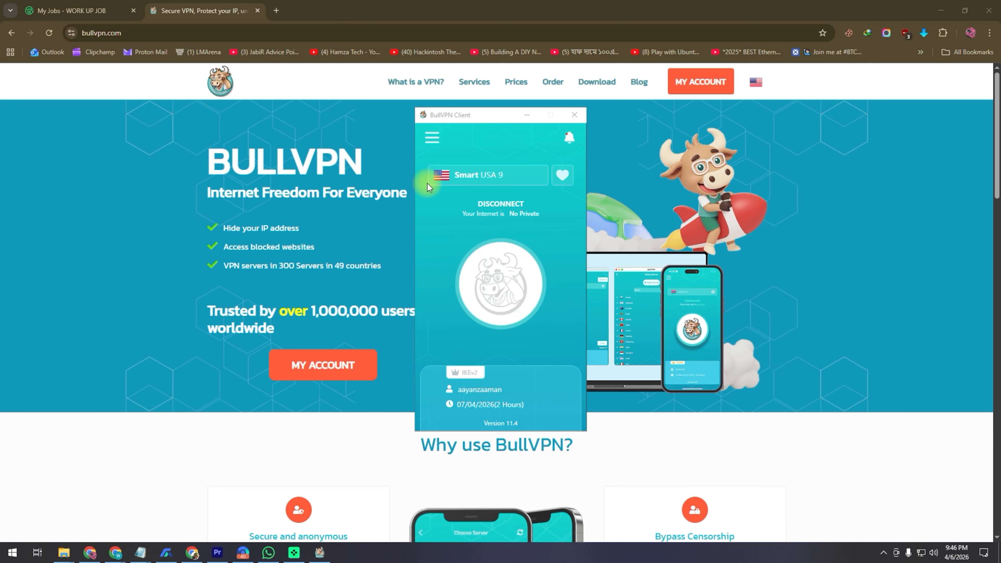
# - Review the account profile in the BullVPN client and the registered devices on the website's device management page
pyautogui.click(437, 138)
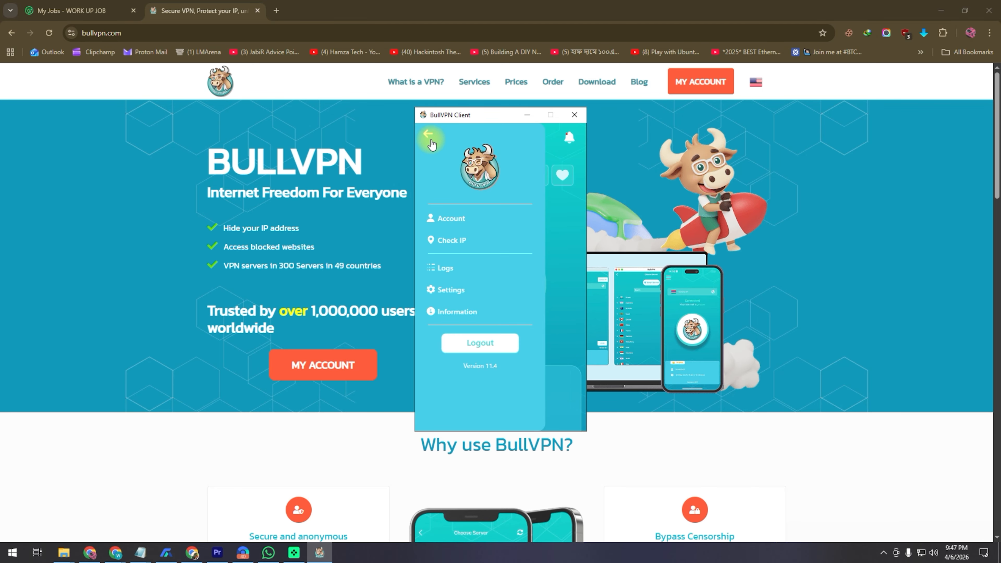
pyautogui.click(452, 220)
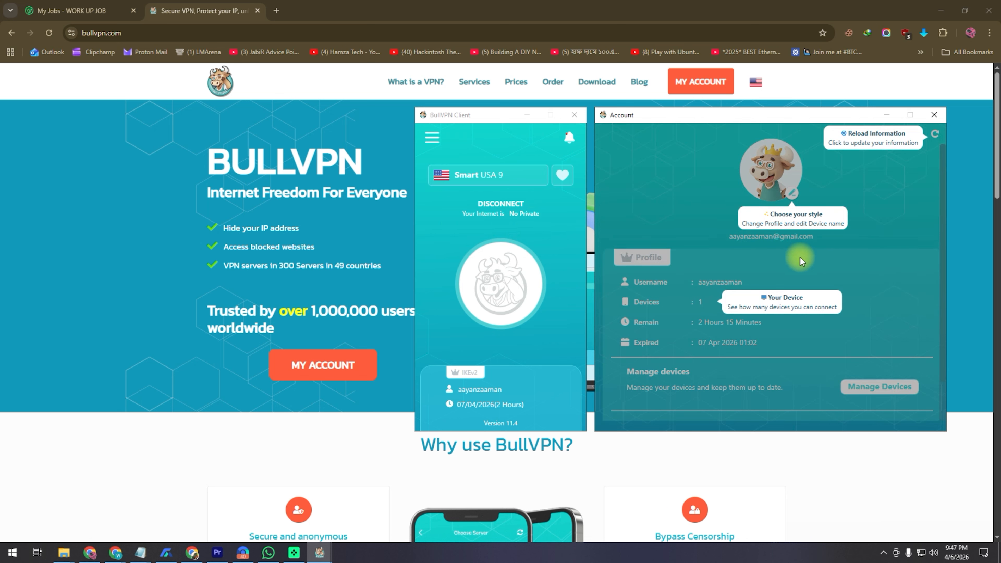
pyautogui.click(810, 283)
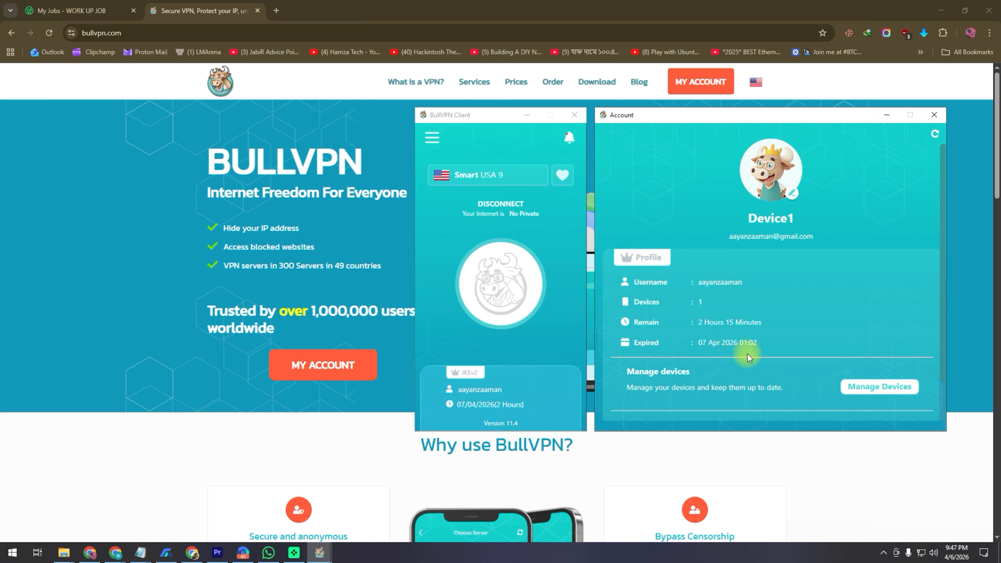
pyautogui.click(889, 387)
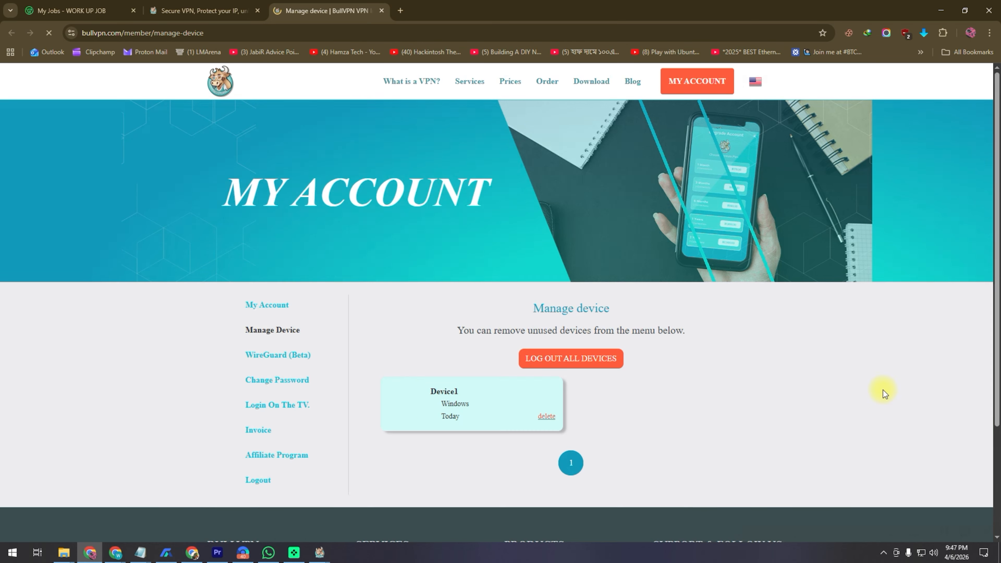
pyautogui.scroll(-2, 420, 279)
pyautogui.scroll(-1, 520, 235)
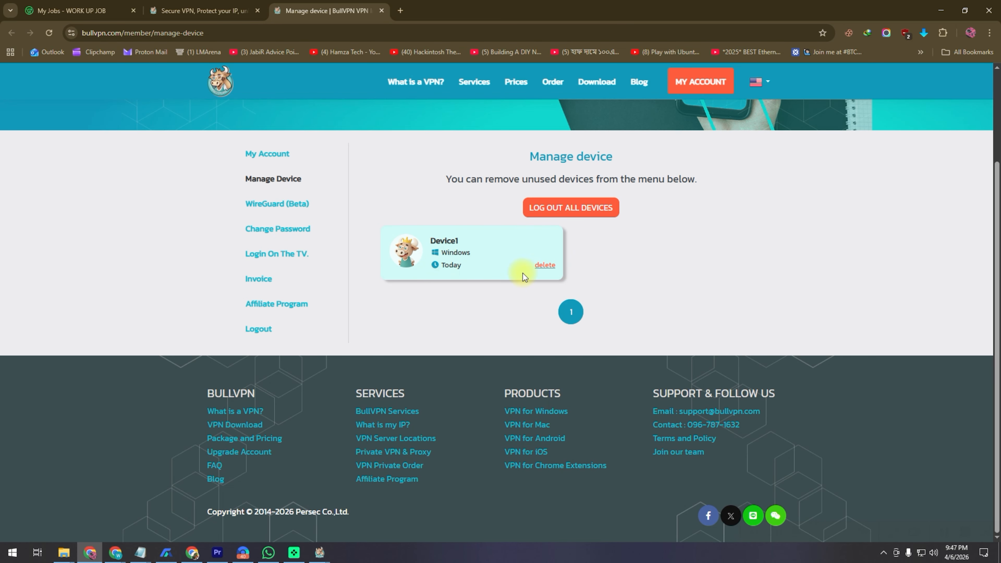
# - Return to the BullVPN client from the website and close its Account window
pyautogui.click(199, 11)
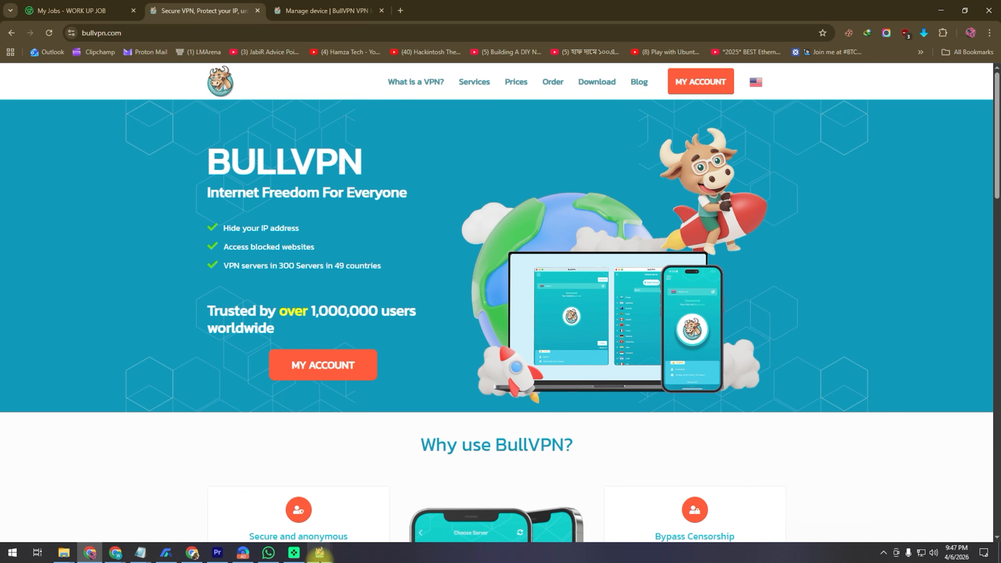
pyautogui.click(281, 508)
pyautogui.moveTo(319, 551)
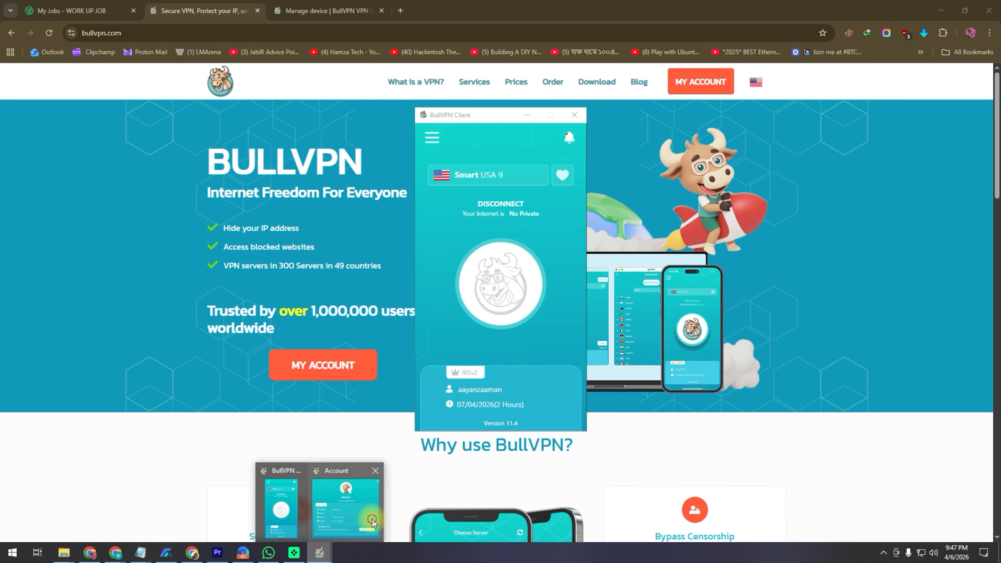
pyautogui.click(346, 509)
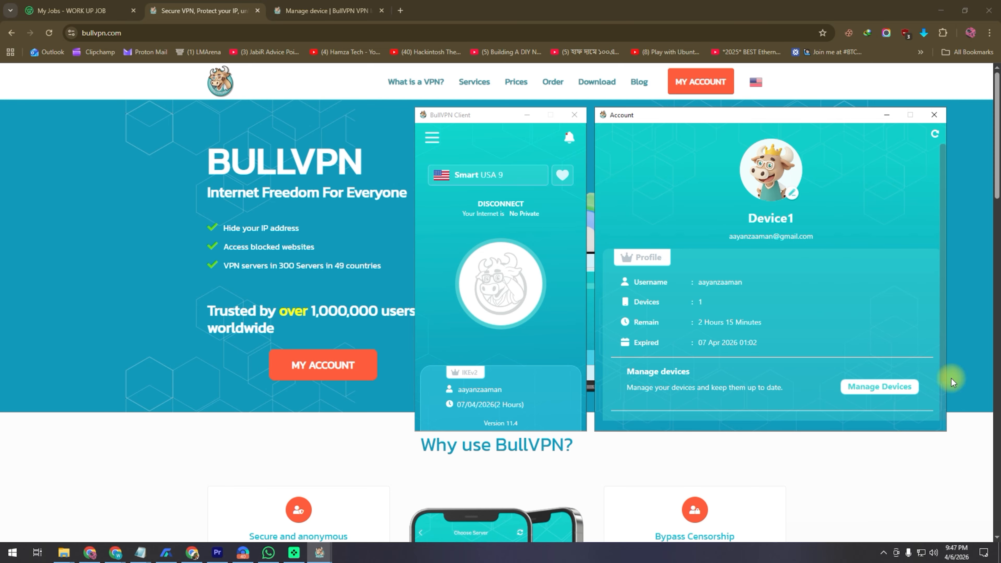
pyautogui.click(934, 115)
# - In the client's general settings, turn off starting automatically with Windows
pyautogui.click(432, 137)
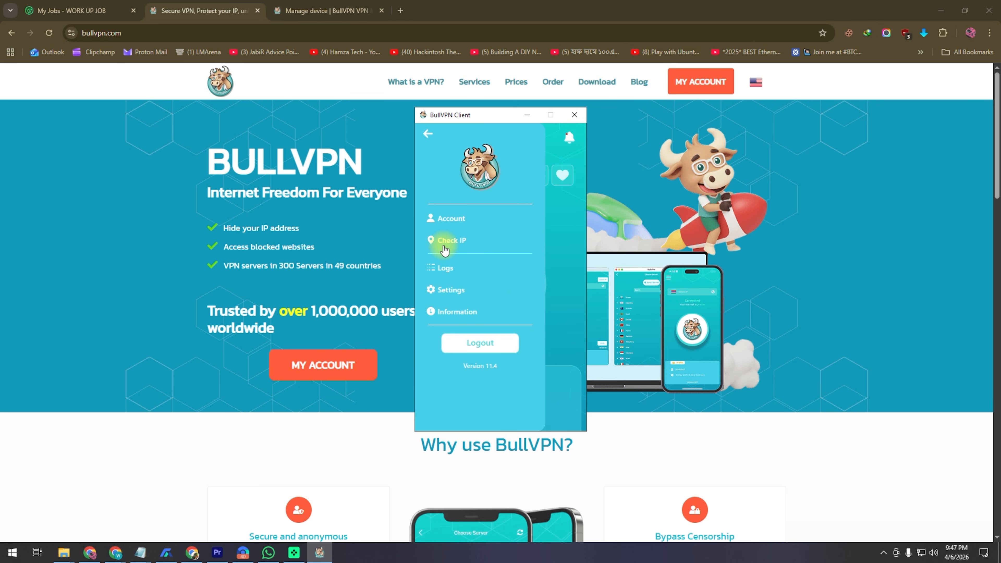
pyautogui.click(449, 290)
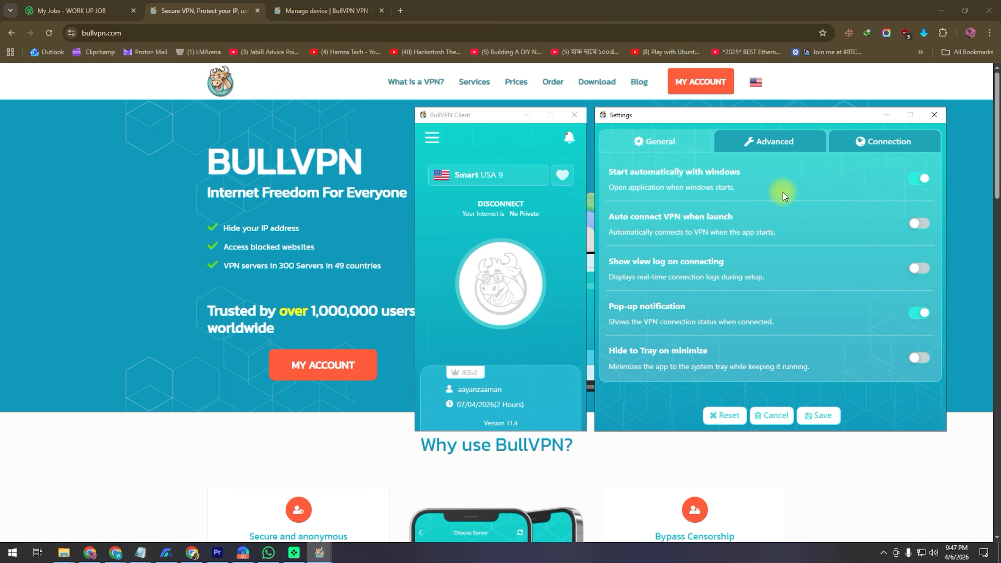
pyautogui.click(932, 184)
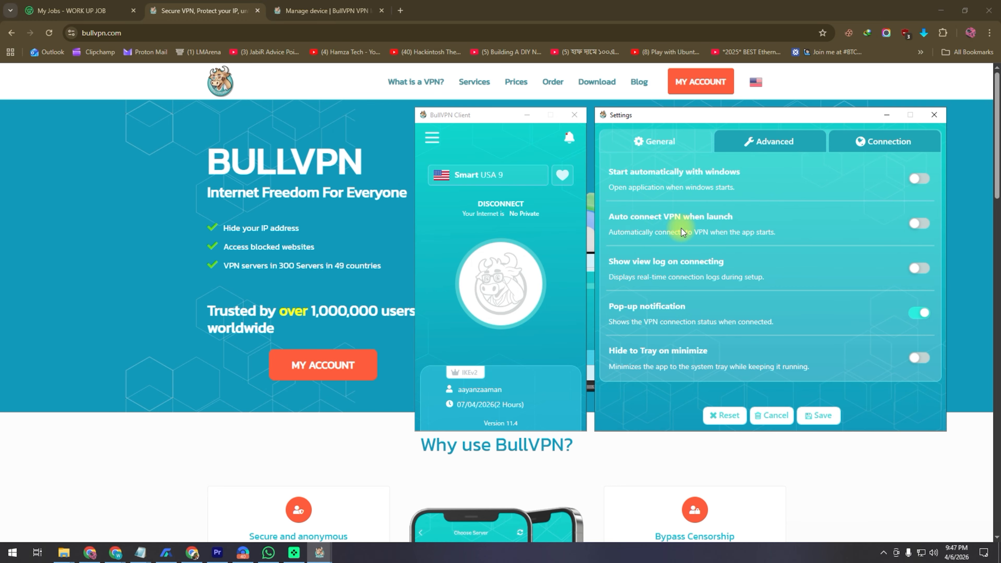
pyautogui.click(921, 226)
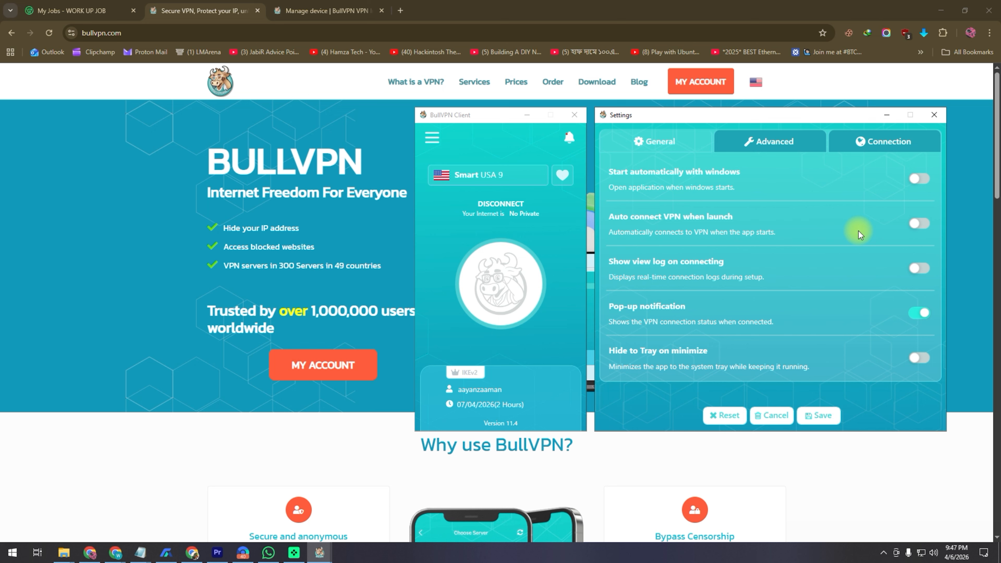
pyautogui.click(919, 271)
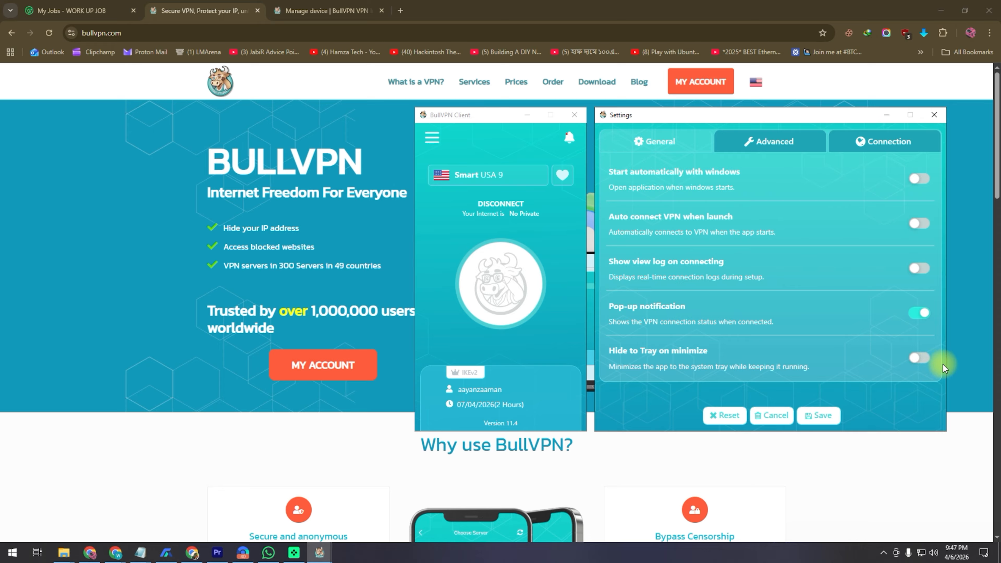
# - Review the client's advanced and connection settings, including the available VPN protocols
pyautogui.click(777, 165)
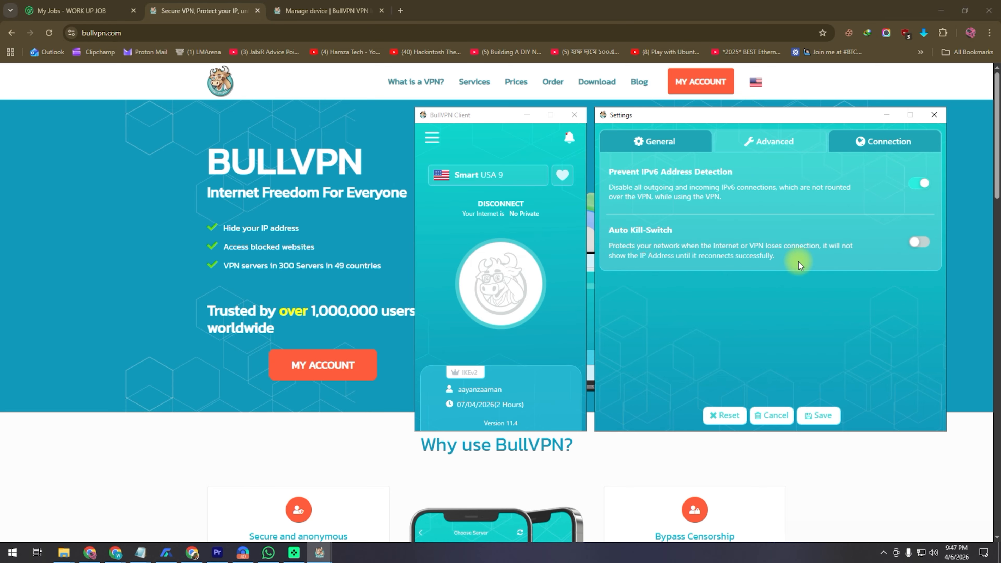
pyautogui.click(872, 144)
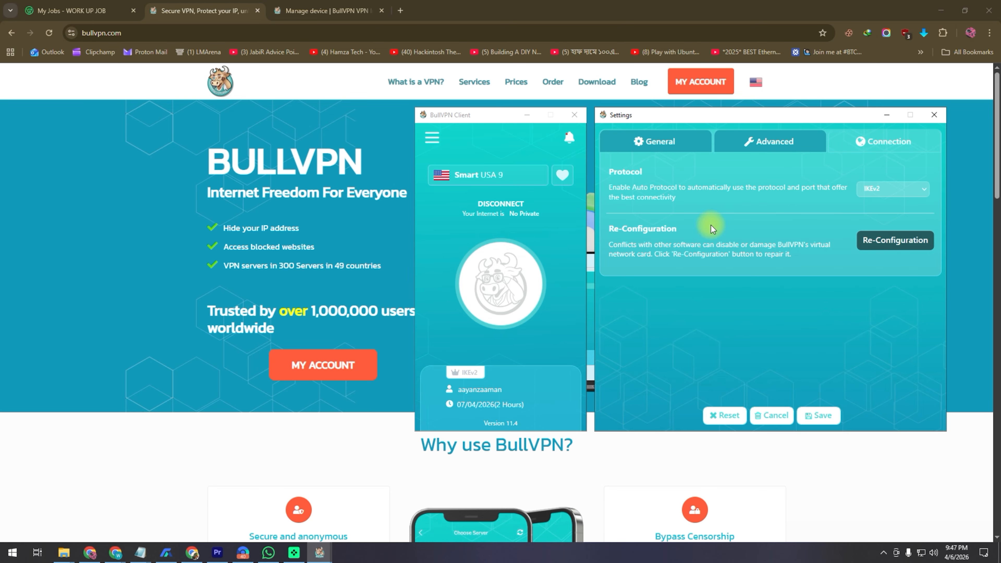
pyautogui.click(911, 189)
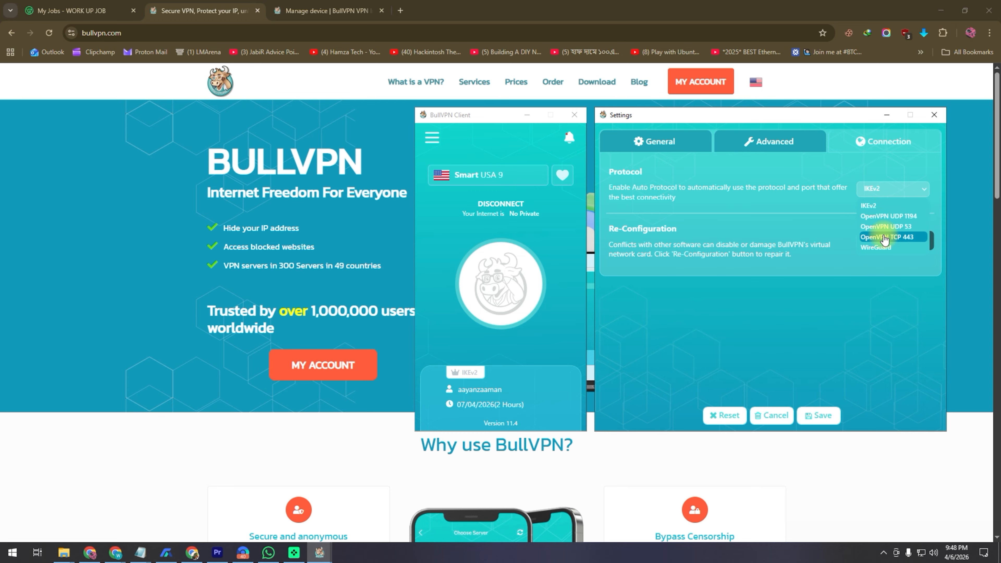
pyautogui.click(787, 196)
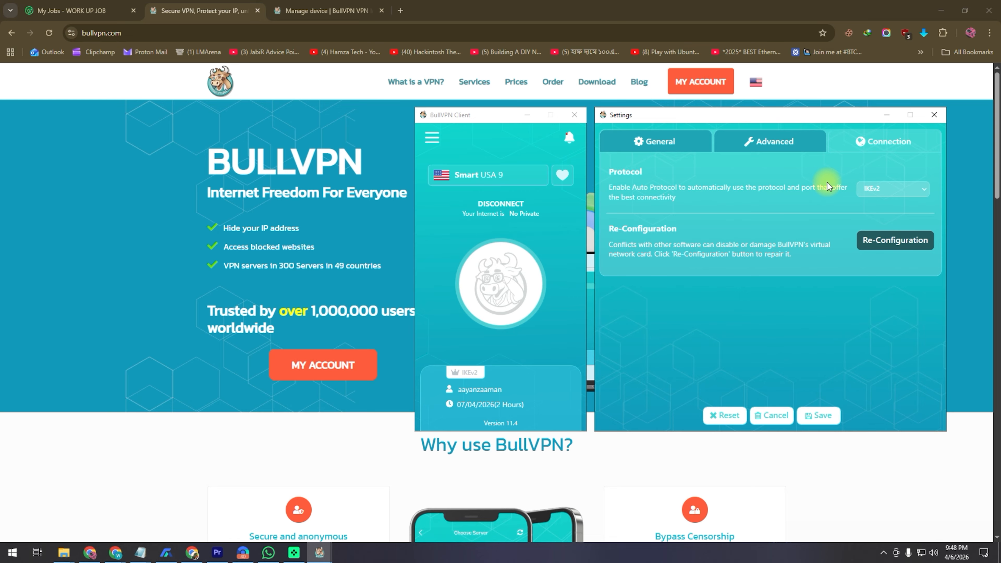
# - Try to save WireGuard as the VPN connection protocol
pyautogui.click(921, 189)
pyautogui.click(882, 247)
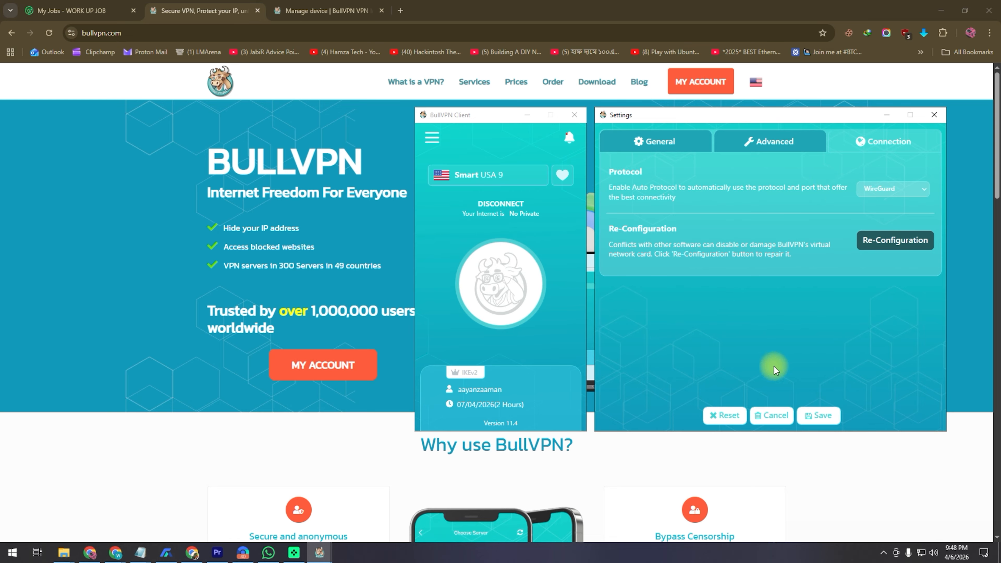
pyautogui.click(815, 417)
pyautogui.click(505, 299)
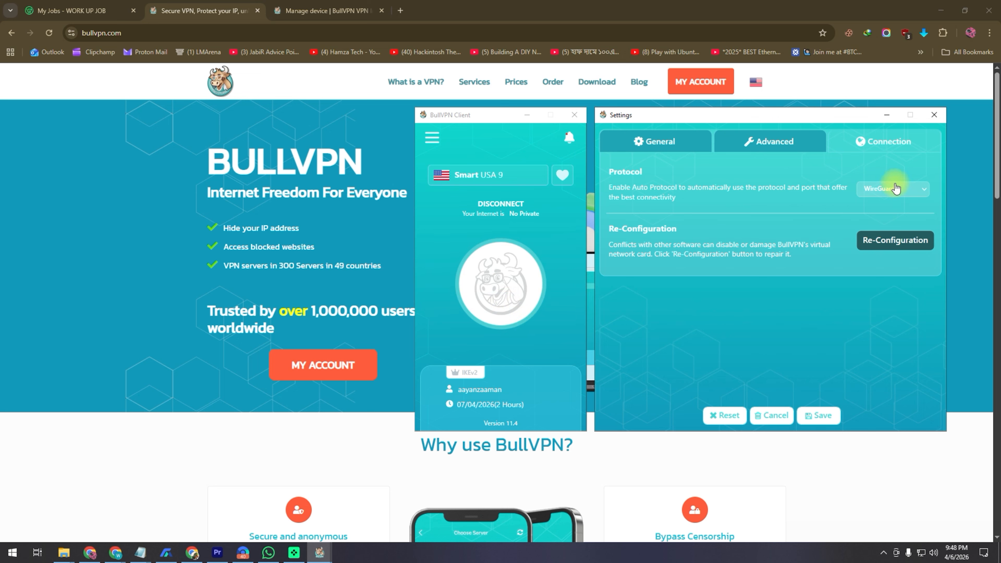
# - Set the connection protocol to IKEv2 and save the settings
pyautogui.click(901, 191)
pyautogui.click(897, 207)
pyautogui.click(813, 416)
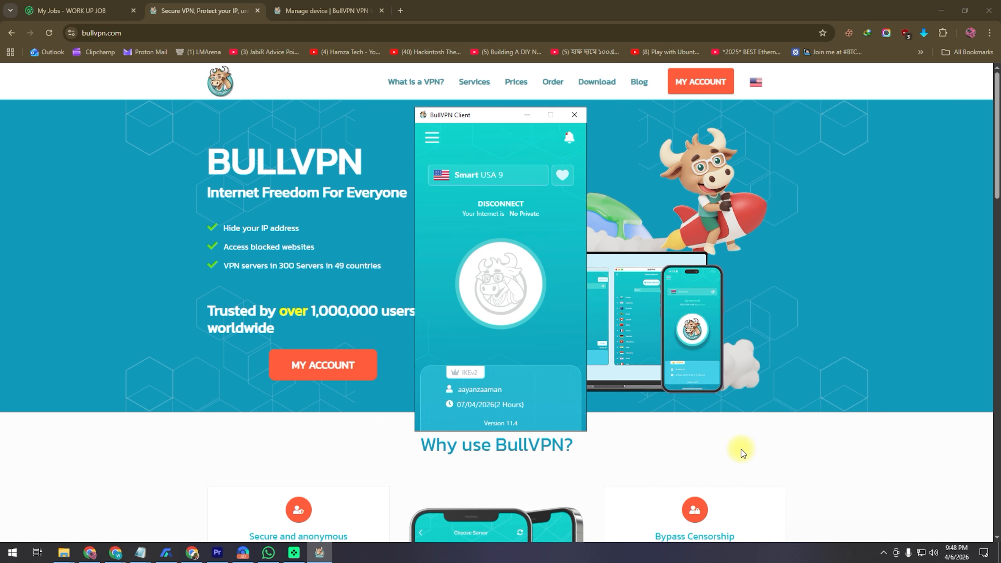
# - Look through the country list of VPN servers and connect using Smart Server
pyautogui.click(512, 174)
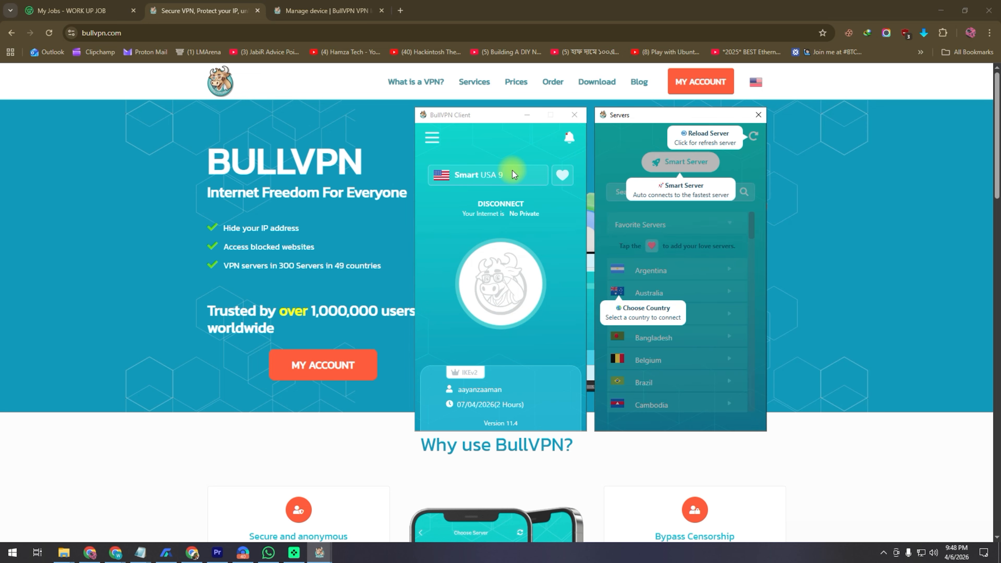
pyautogui.click(630, 238)
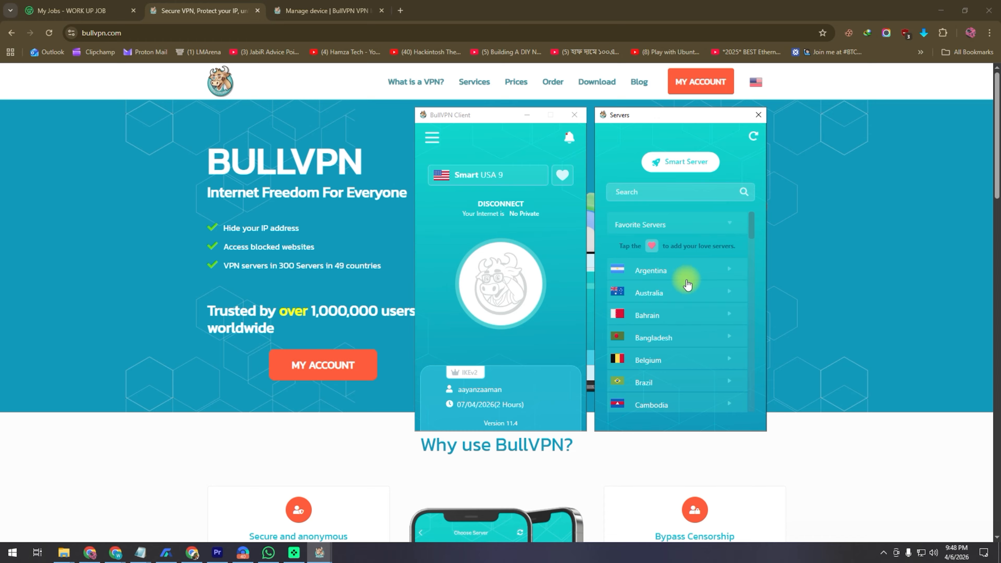
pyautogui.scroll(-10, 690, 315)
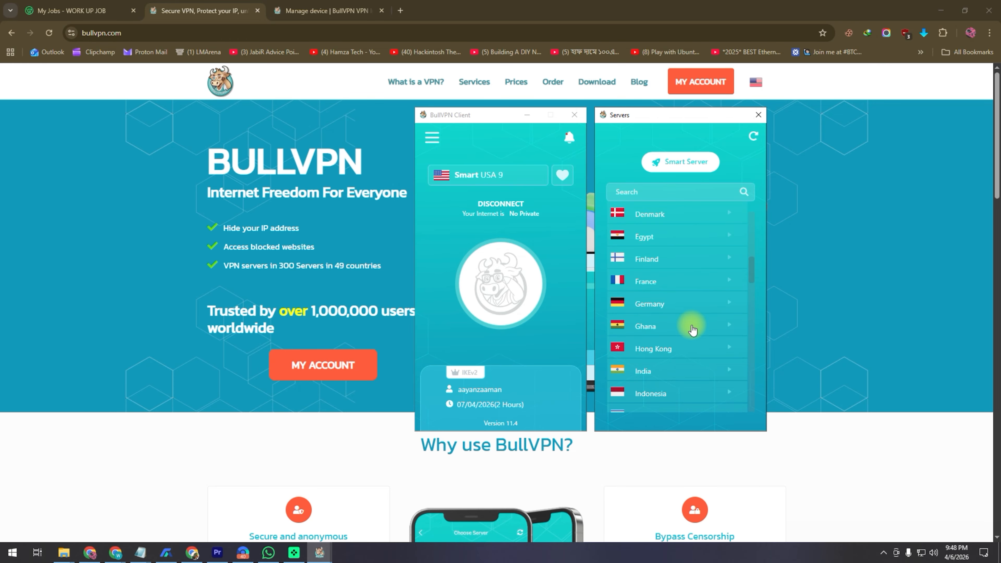
pyautogui.scroll(-10, 692, 330)
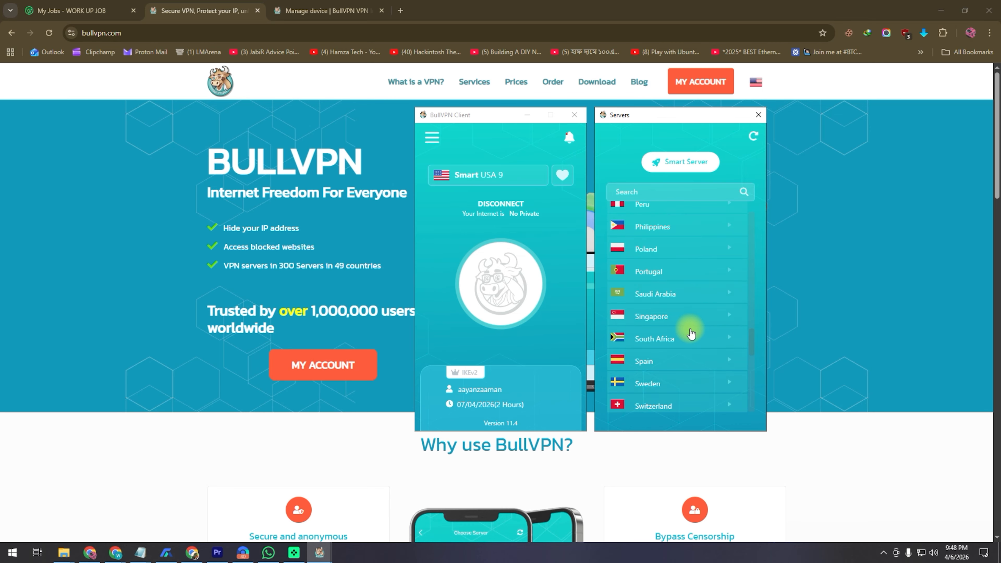
pyautogui.scroll(-5, 691, 334)
pyautogui.click(688, 163)
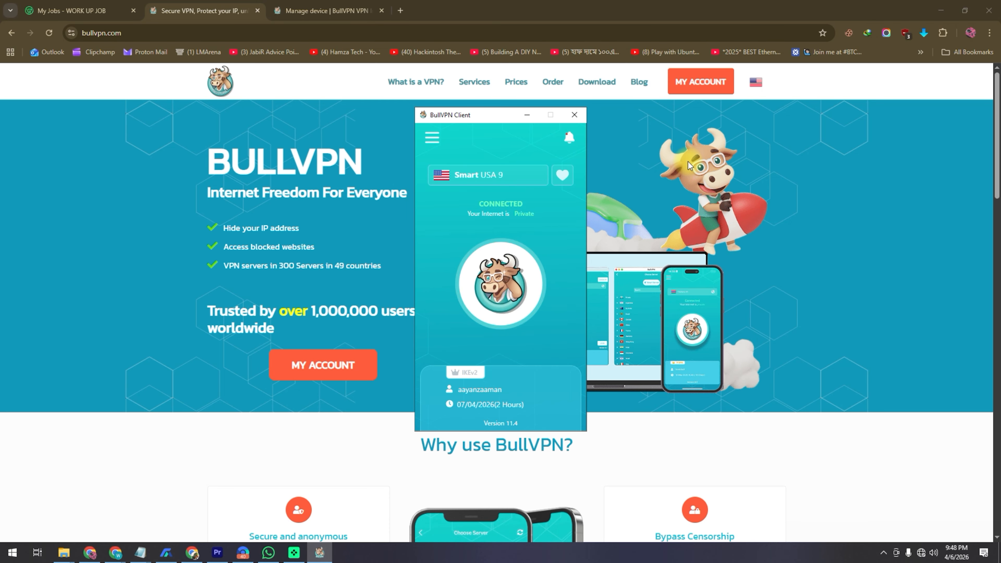
# - Switch to the browser and open whoer.net and speedtest.net in separate new tabs
pyautogui.click(403, 14)
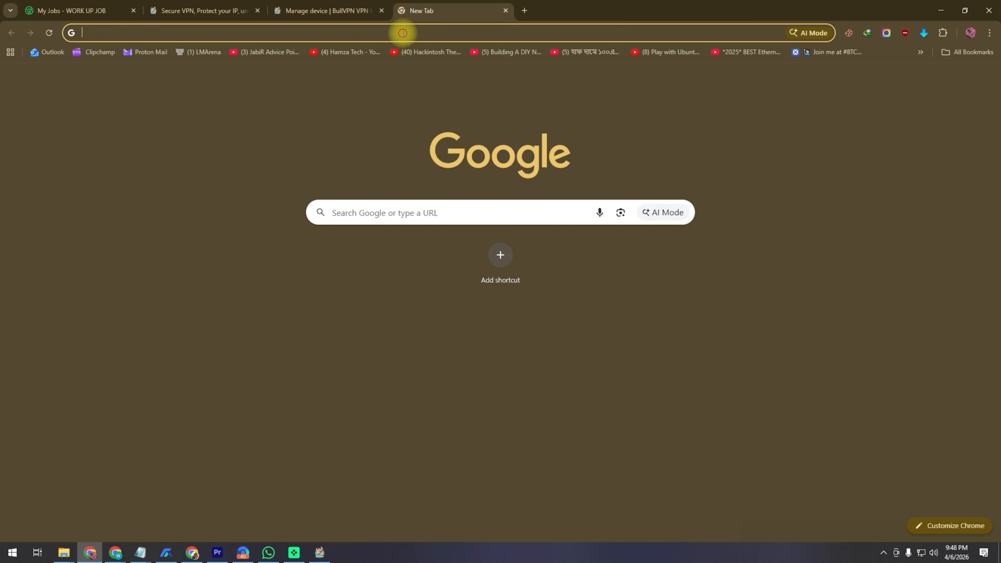
pyautogui.write('who')
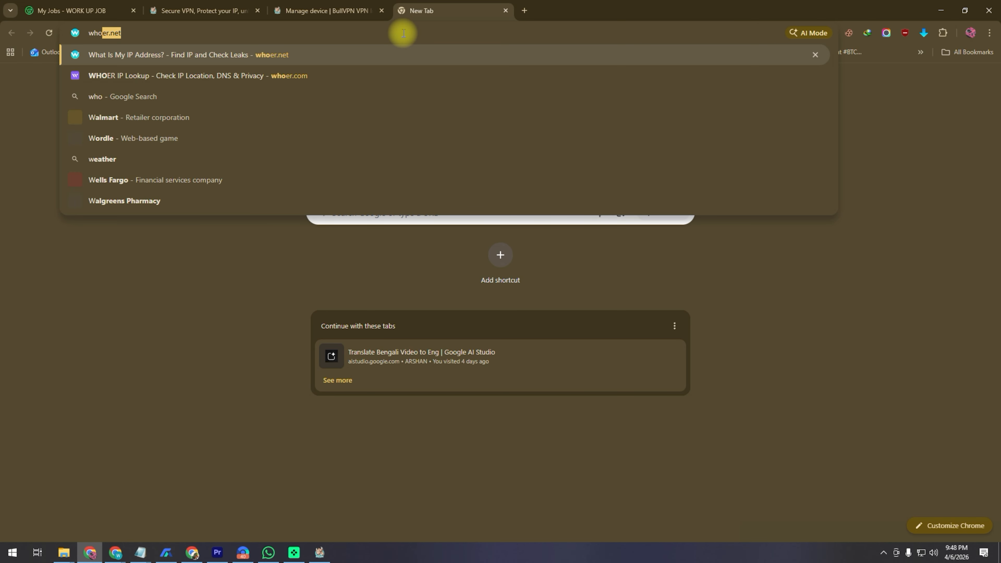
pyautogui.press('Return')
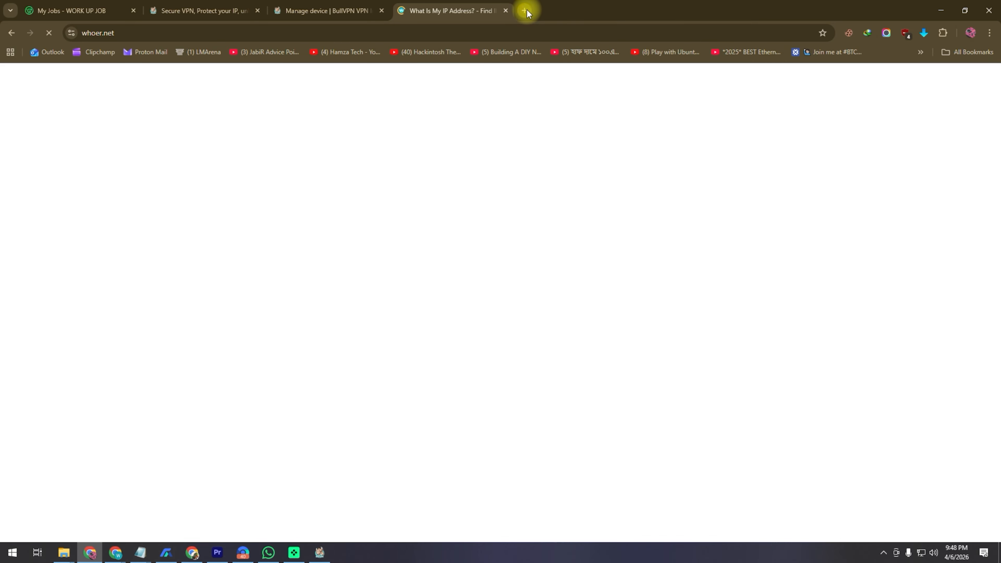
pyautogui.click(525, 10)
pyautogui.click(532, 34)
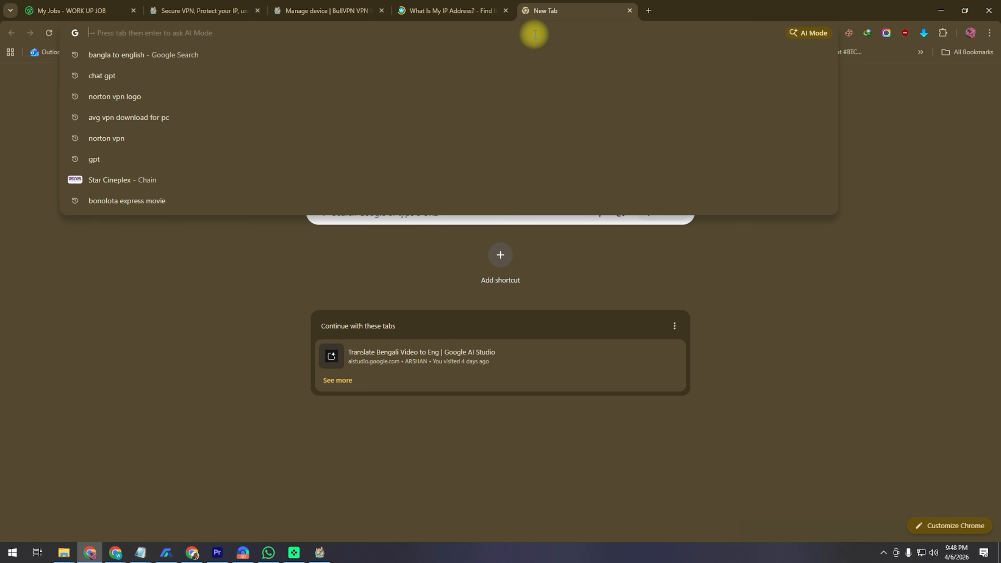
pyautogui.write('s')
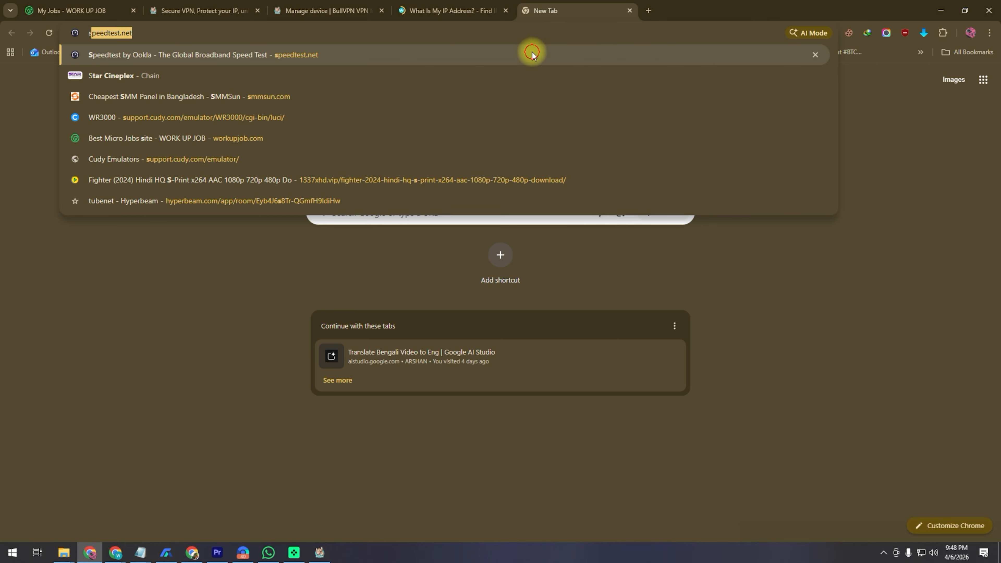
pyautogui.press('Return')
# - Check the Smart Server connection's IP address and country on whoer.net, and start a speed test on speedtest.net
pyautogui.click(424, 11)
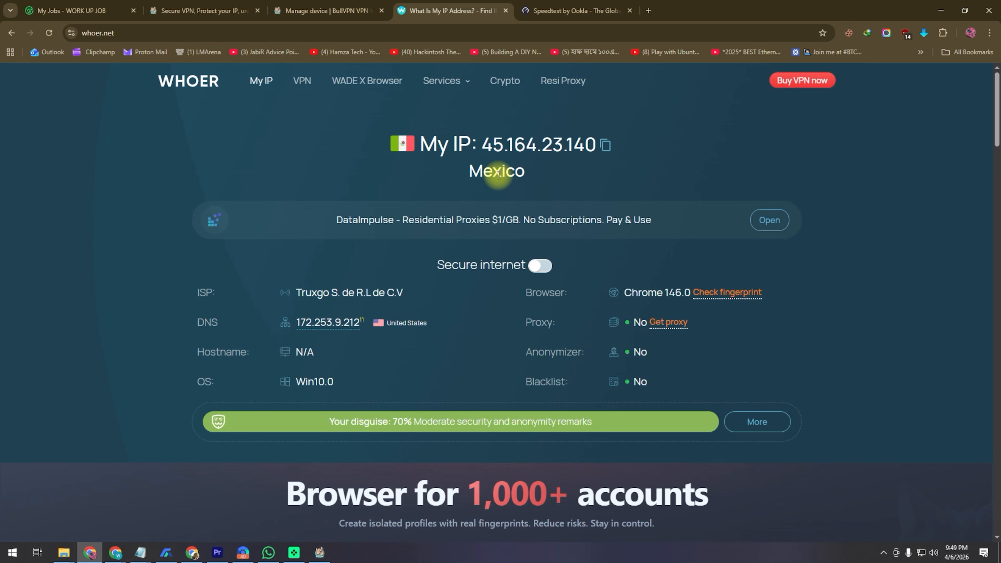
pyautogui.click(575, 10)
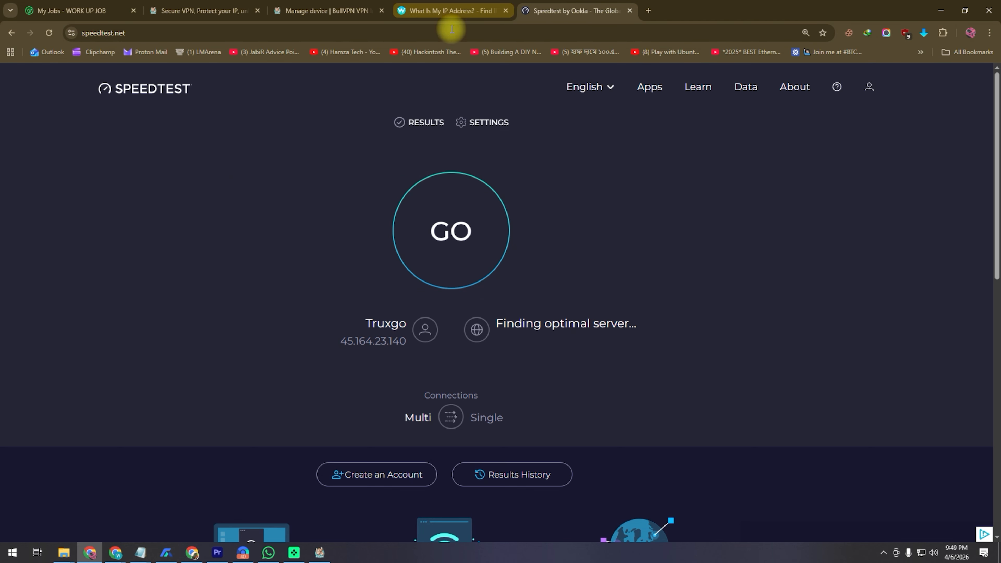
pyautogui.click(472, 257)
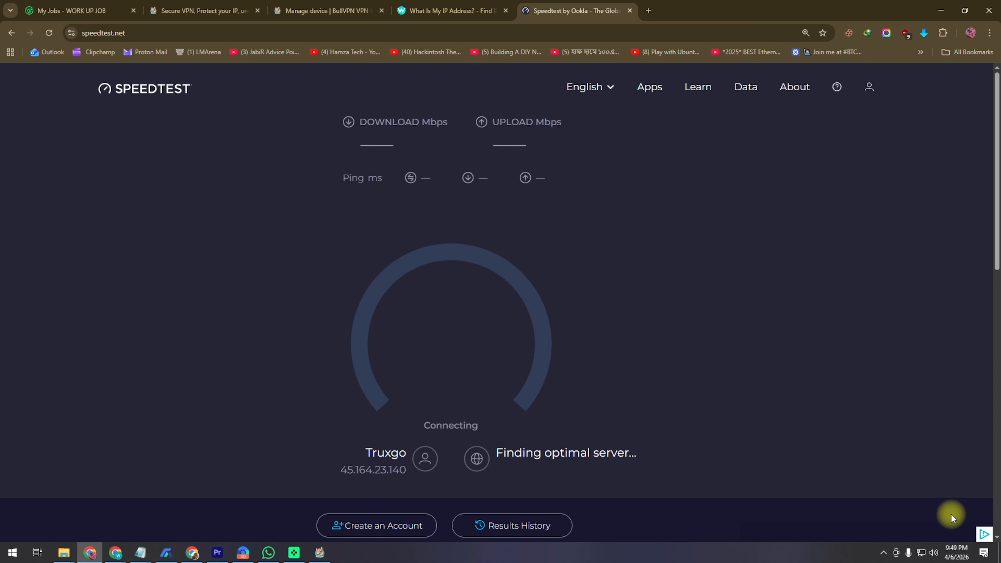
pyautogui.click(949, 549)
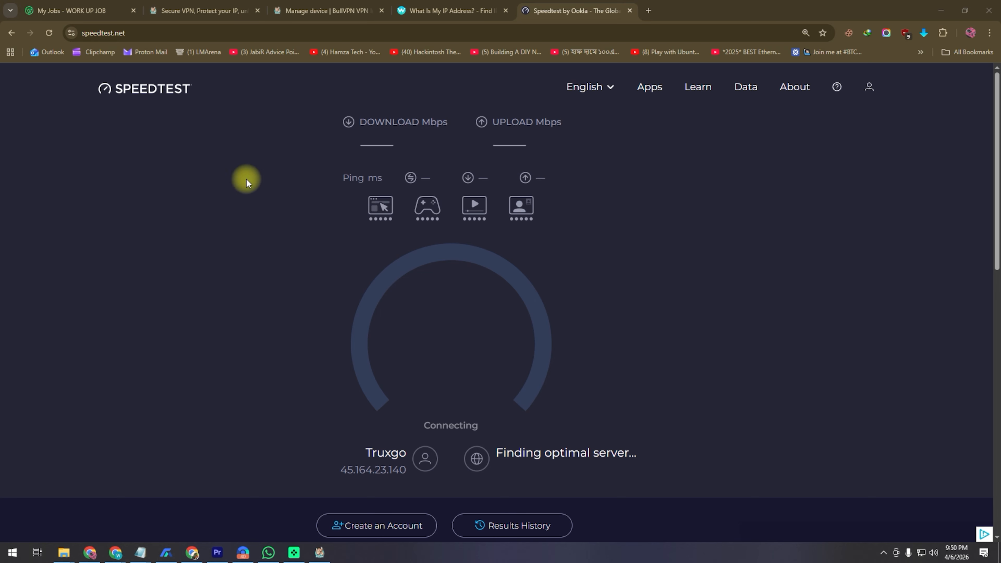
# - Test the connection speed on fast.com in a new tab, including the detailed latency and upload results
pyautogui.click(648, 11)
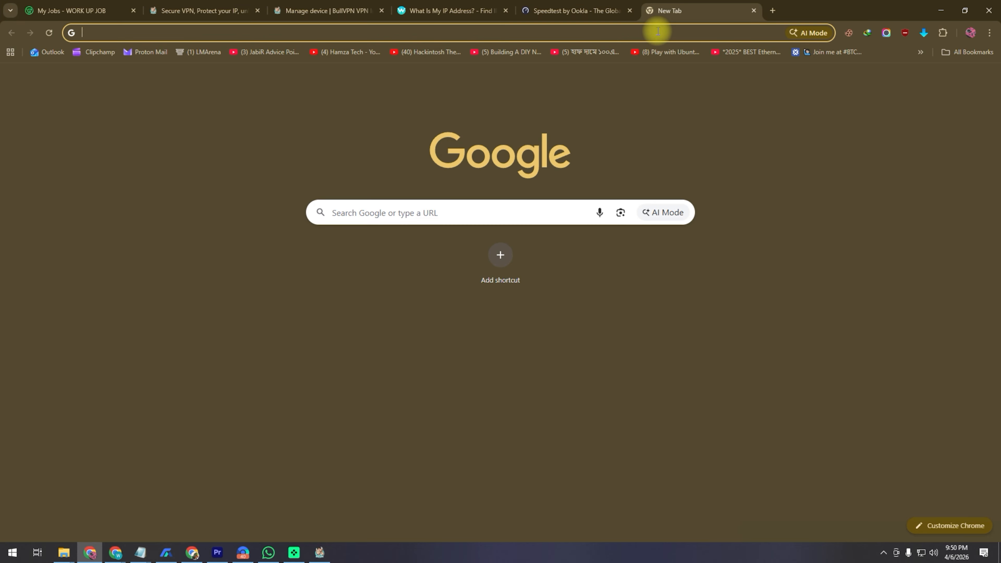
pyautogui.write('fast.com')
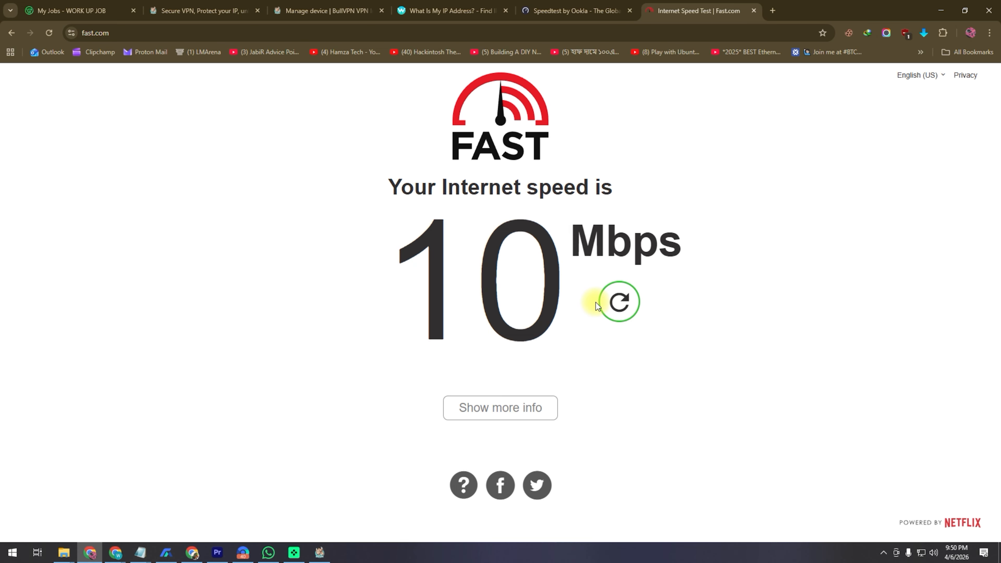
pyautogui.click(539, 408)
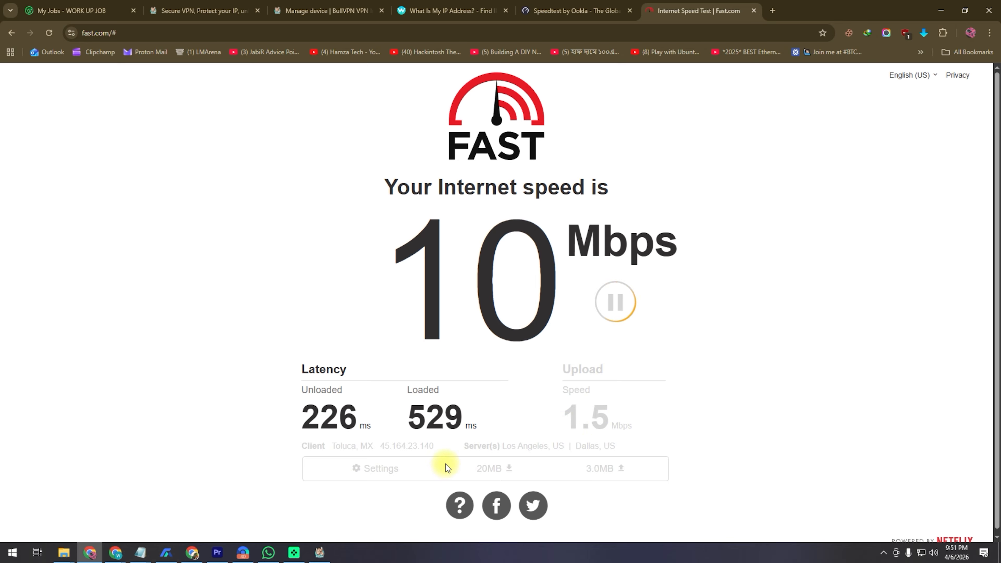
# - Switch to the BullVPN client, open its server list and try to connect to the Canada server
pyautogui.click(320, 552)
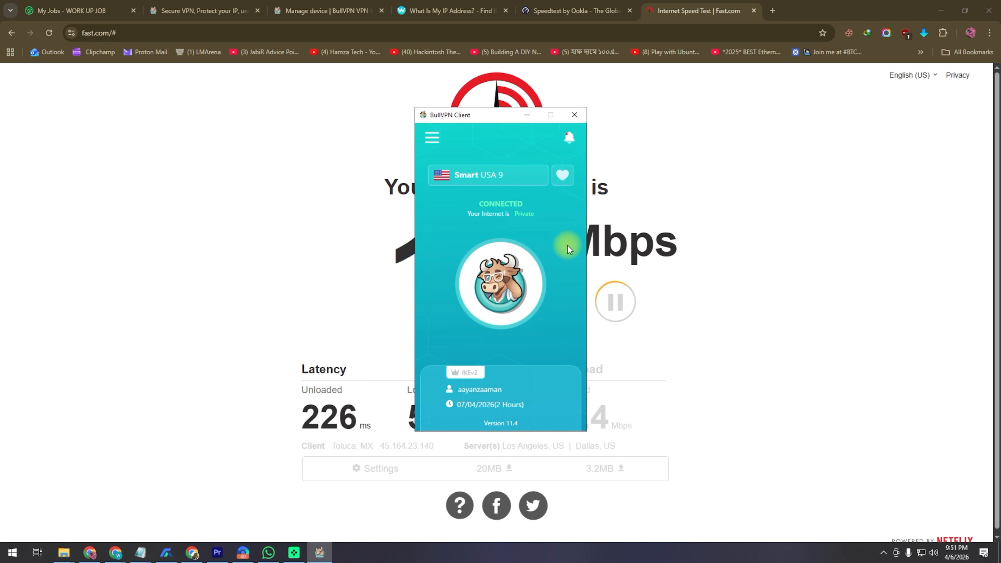
pyautogui.click(521, 180)
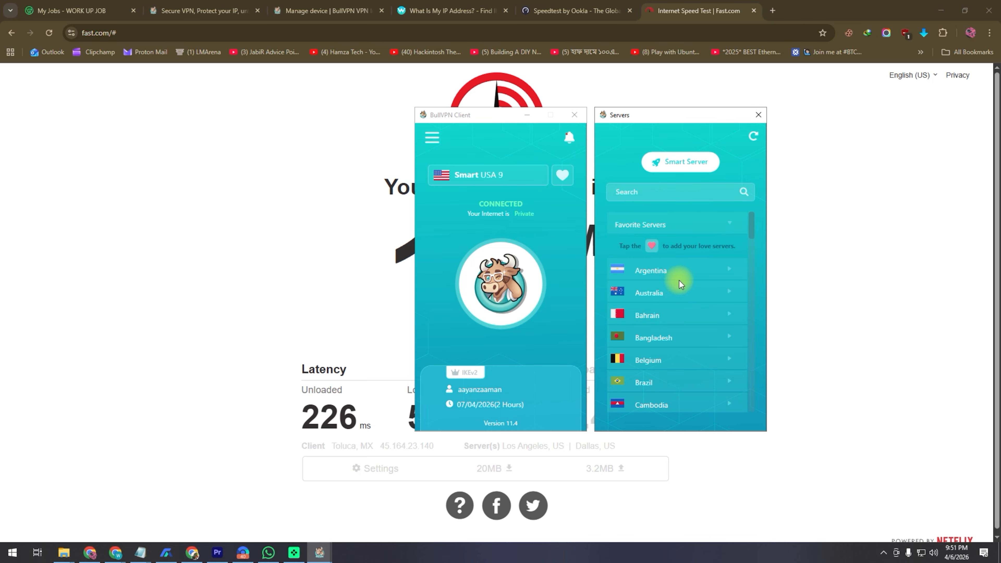
pyautogui.scroll(-3, 680, 338)
pyautogui.click(665, 329)
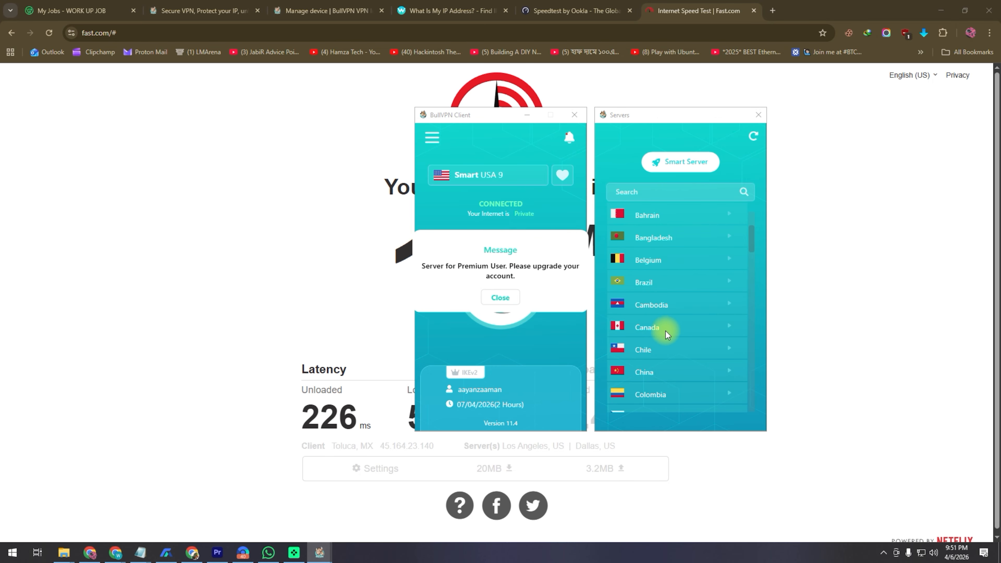
pyautogui.click(500, 298)
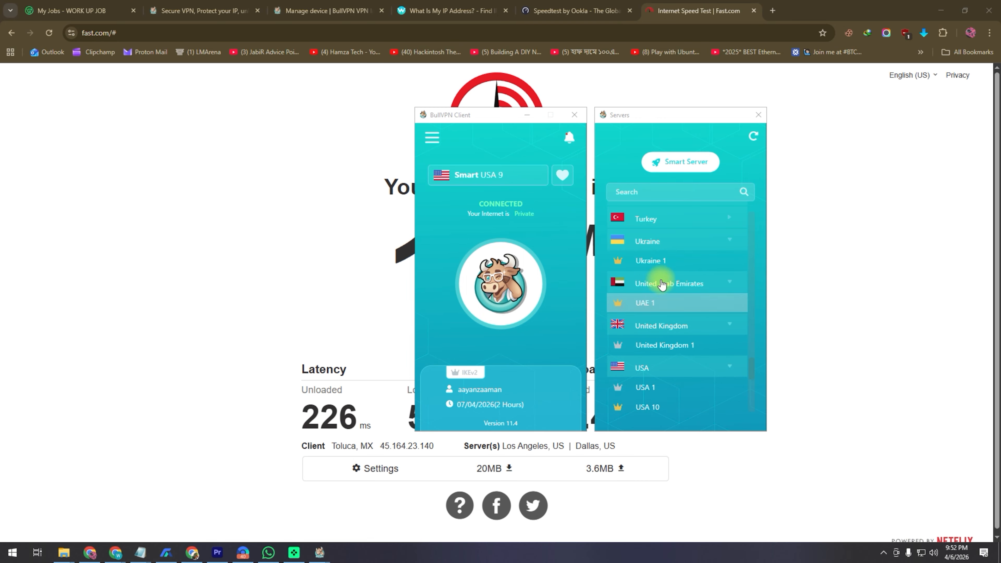
# - Connect the VPN to the United Kingdom 1 server
pyautogui.click(675, 349)
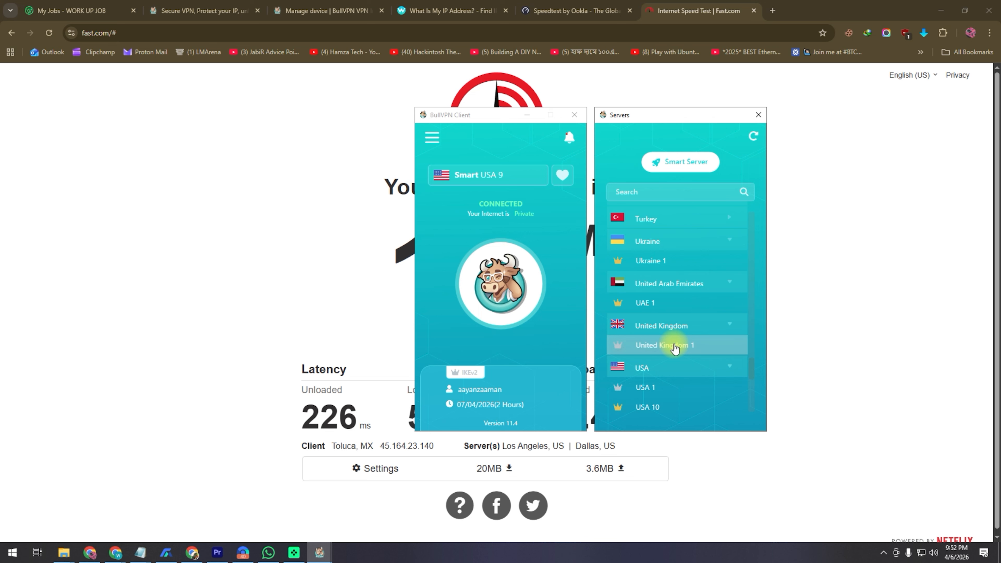
pyautogui.doubleClick(674, 346)
pyautogui.click(479, 298)
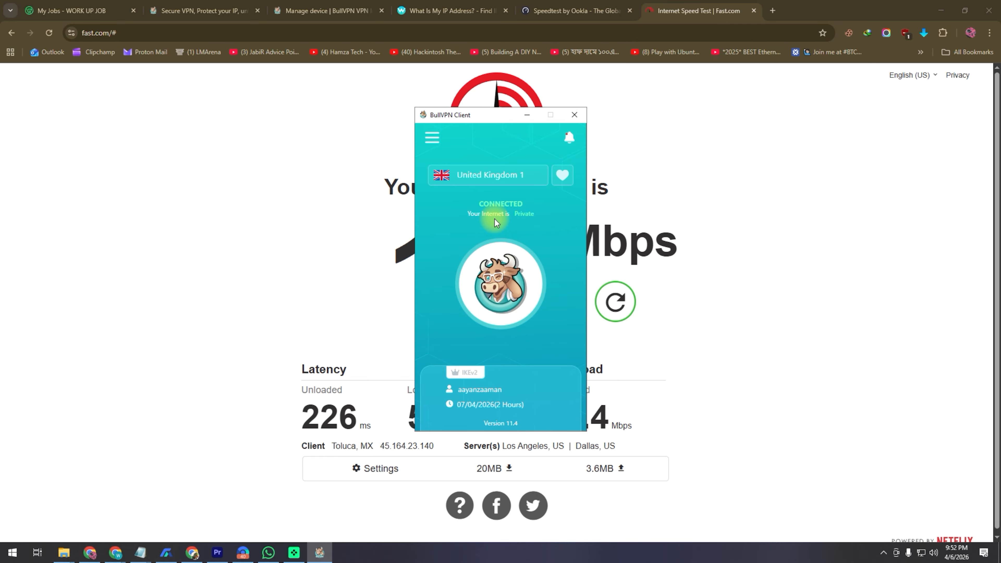
# - In the browser, recheck the IP location on whoer.net for the United Kingdom server and run a new test on speedtest.net
pyautogui.click(453, 10)
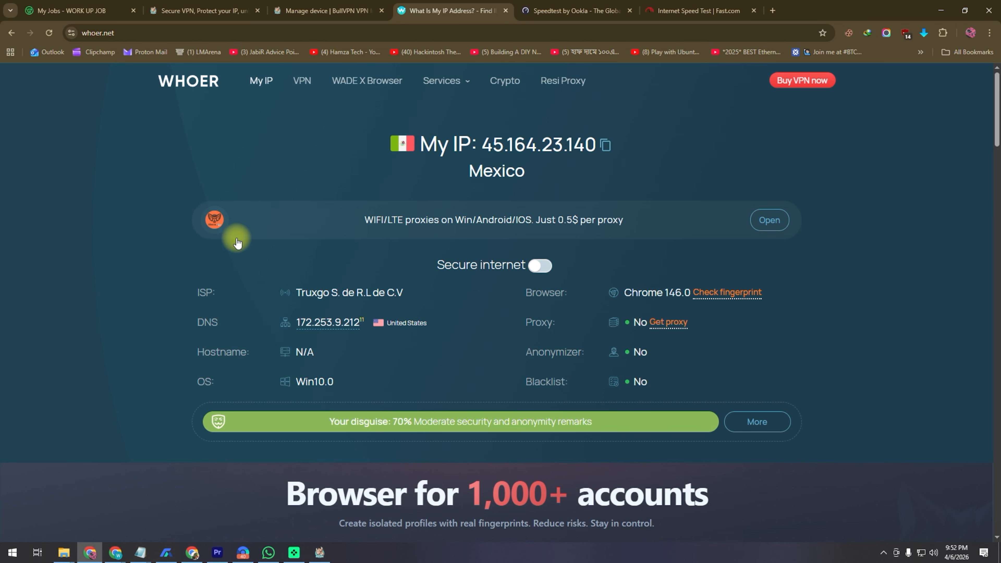
pyautogui.click(193, 79)
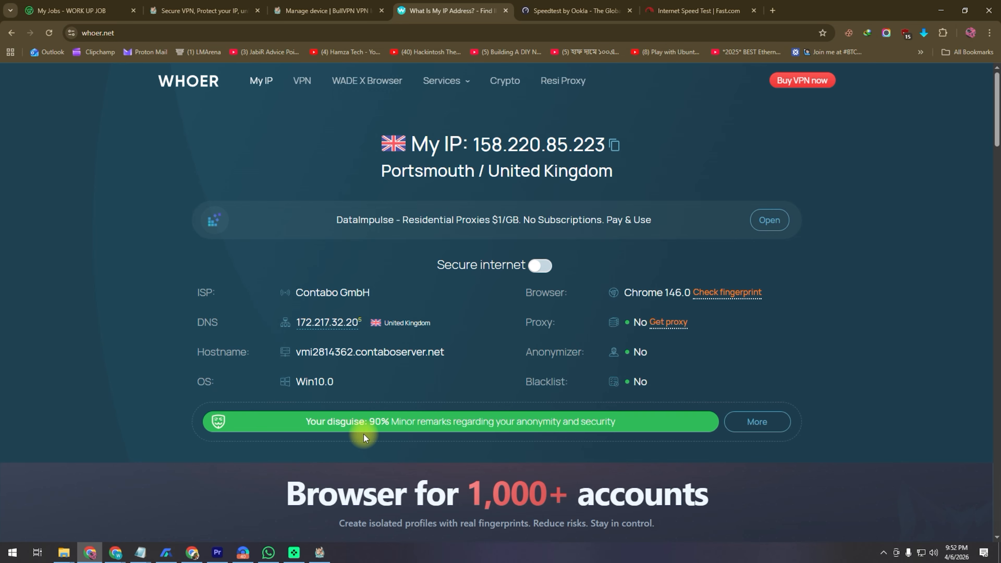
pyautogui.click(575, 10)
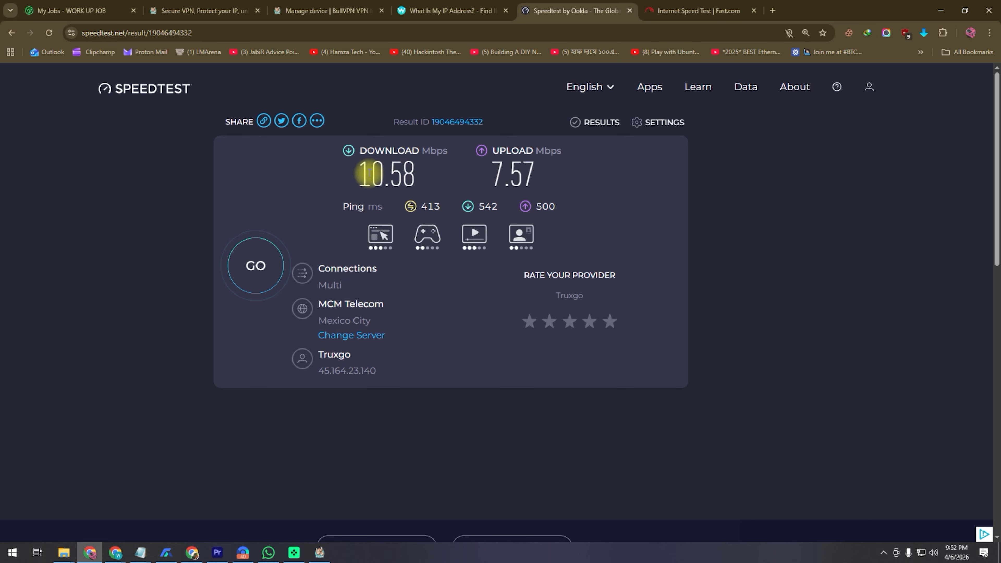
pyautogui.click(168, 94)
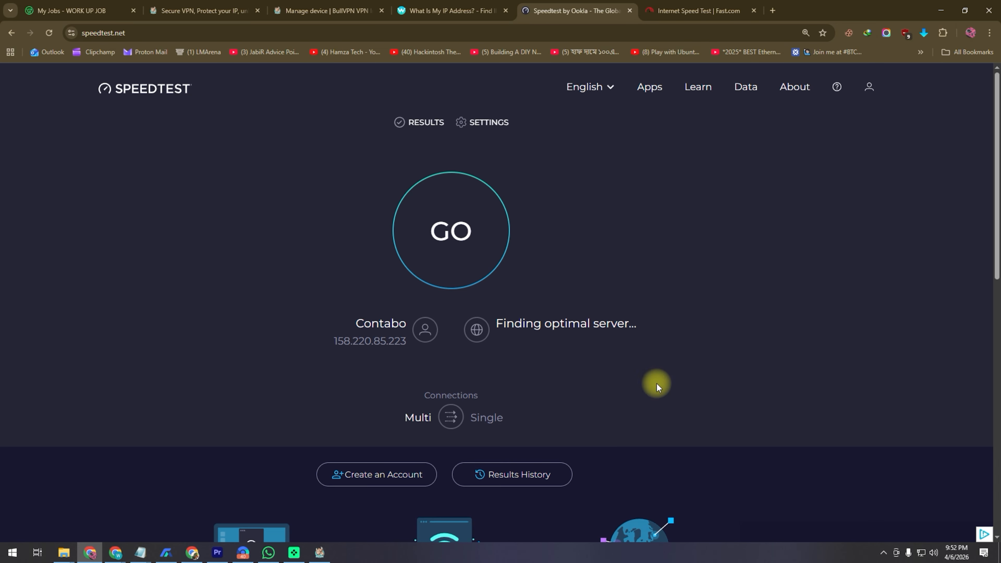
pyautogui.click(468, 252)
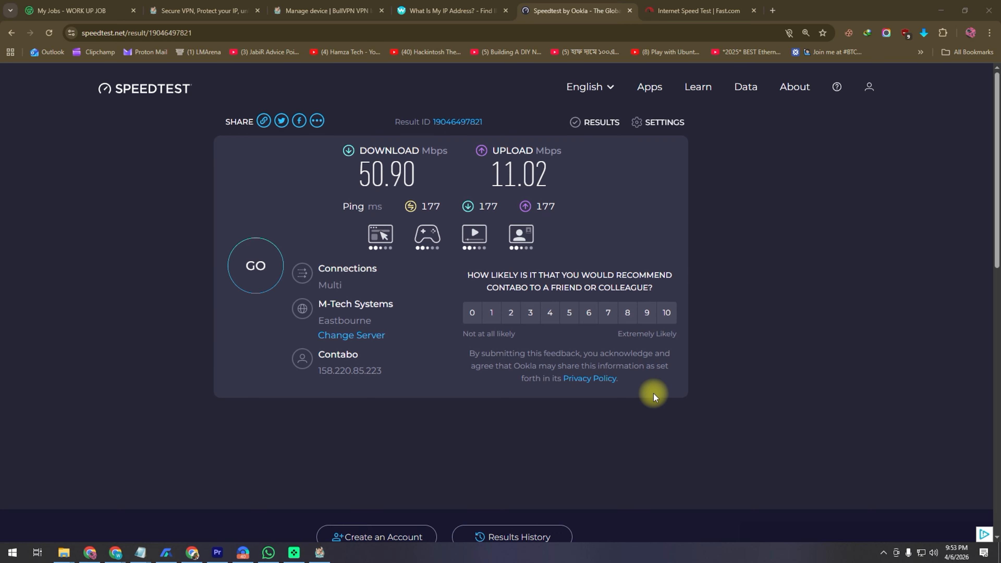
# - Rerun the fast.com connection speed test for the United Kingdom server
pyautogui.click(670, 11)
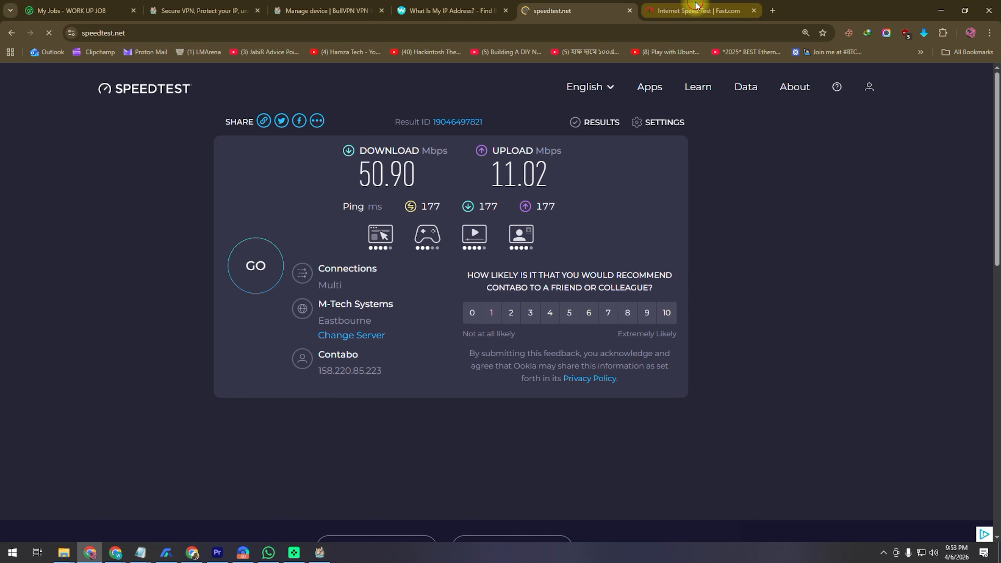
pyautogui.click(615, 302)
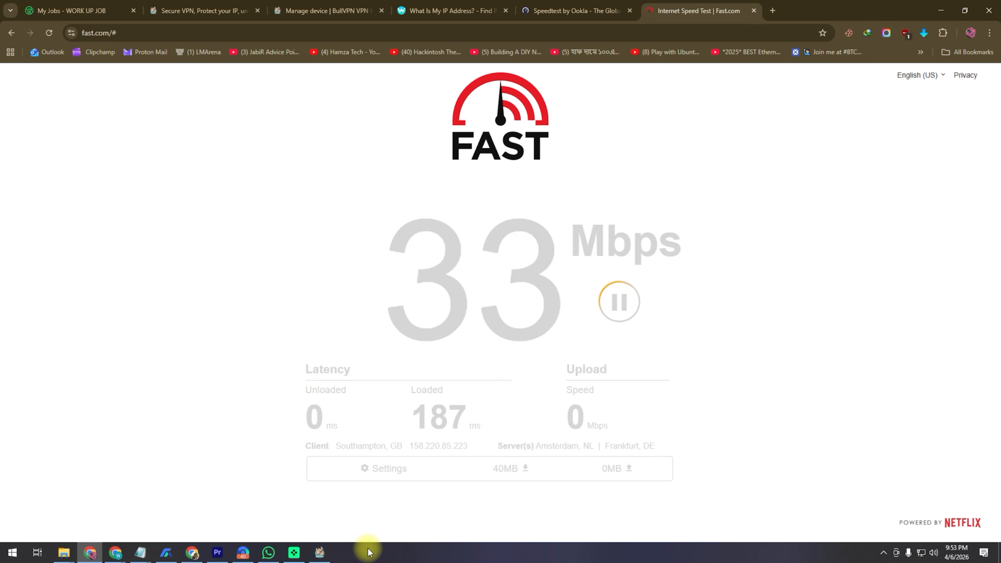
# - Switch to the BullVPN client and open its server list
pyautogui.click(312, 558)
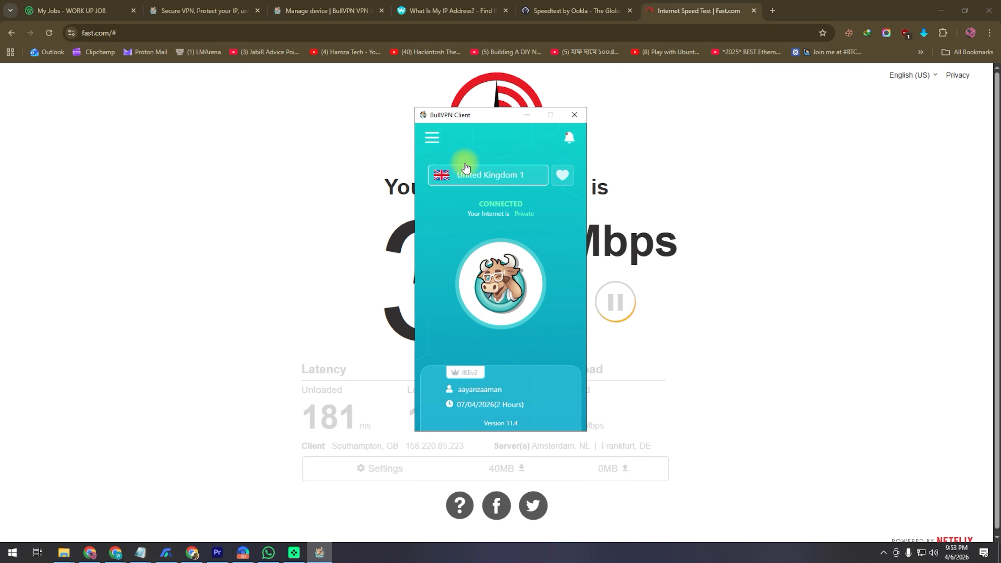
pyautogui.click(431, 138)
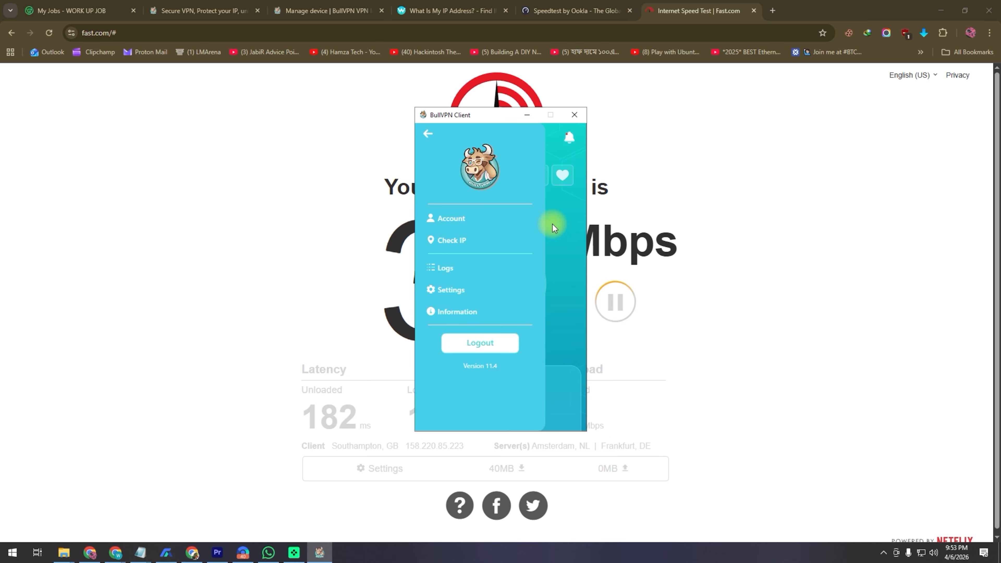
pyautogui.click(568, 220)
pyautogui.click(517, 176)
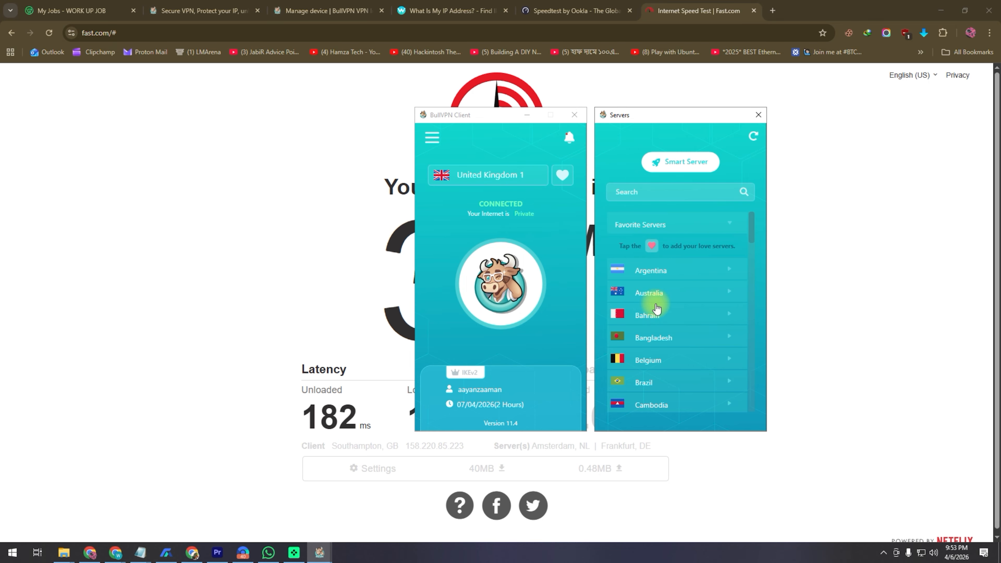
# - Examine the individual servers offered under various countries from Australia through Germany, including Bangladesh, Cambodia, Chile, Egypt and France
pyautogui.click(726, 336)
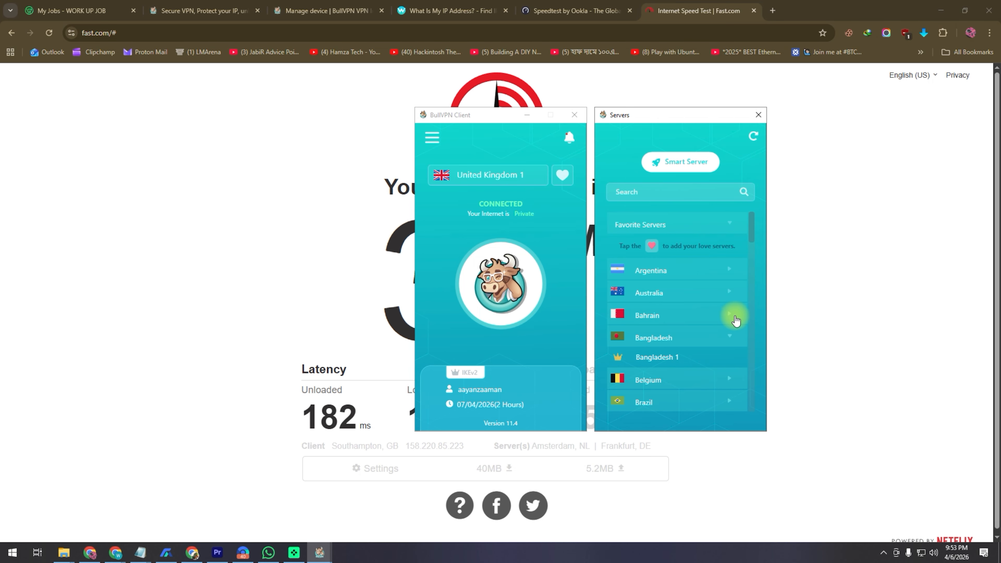
pyautogui.click(729, 318)
pyautogui.click(728, 292)
pyautogui.scroll(-3, 709, 343)
pyautogui.click(730, 336)
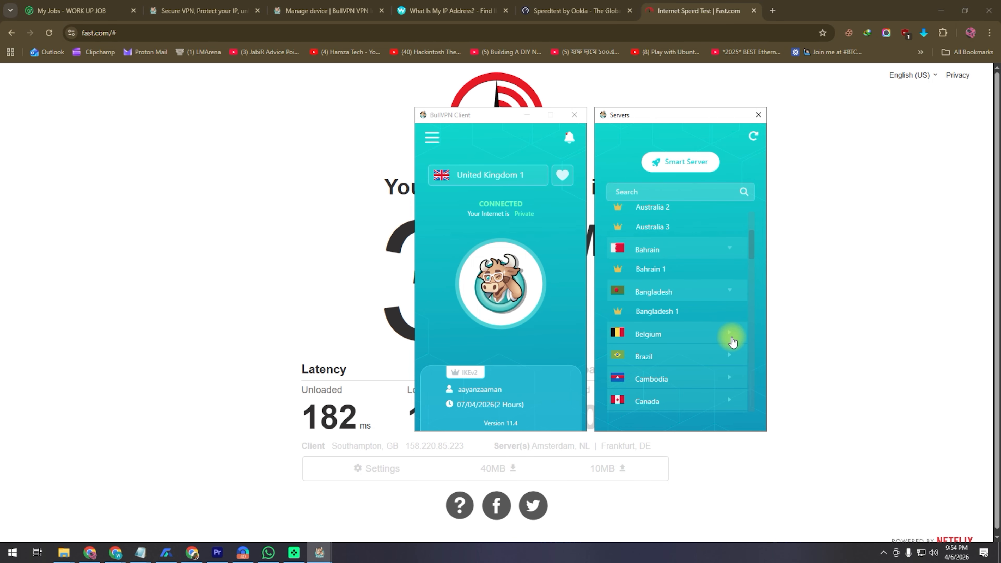
pyautogui.scroll(-3, 729, 346)
pyautogui.click(728, 326)
pyautogui.scroll(-5, 720, 349)
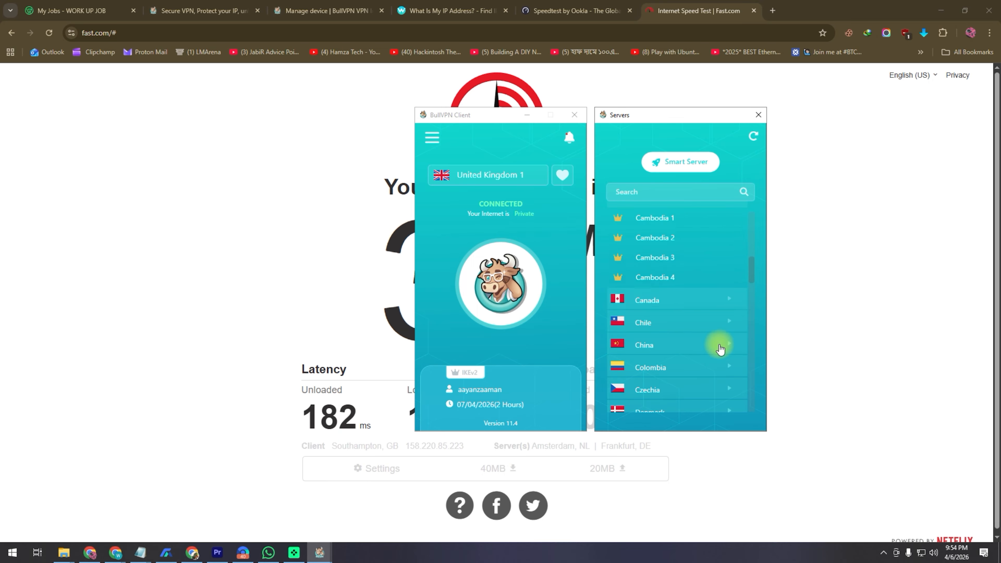
pyautogui.click(734, 333)
pyautogui.scroll(-2, 729, 333)
pyautogui.click(728, 312)
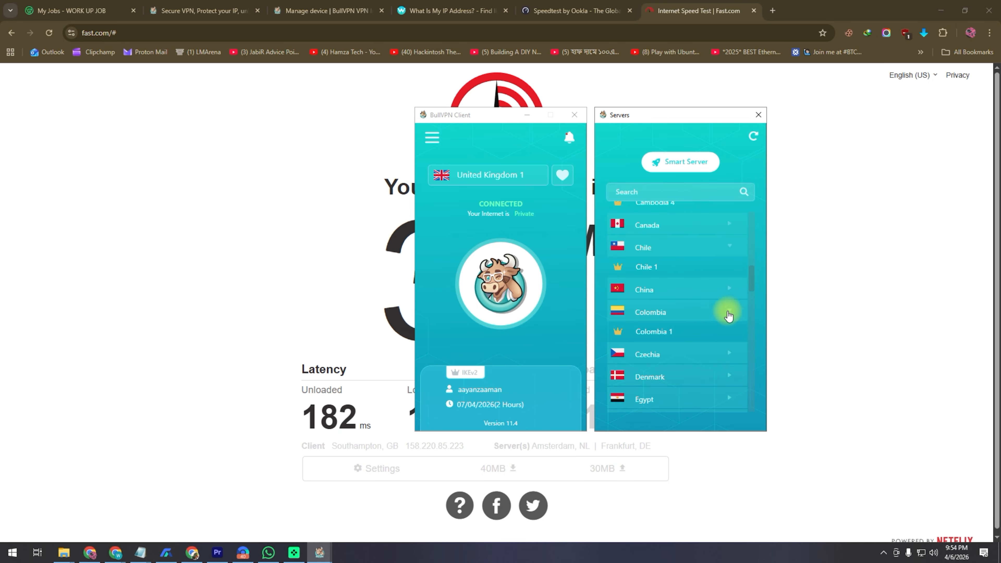
pyautogui.click(729, 354)
pyautogui.scroll(-2, 726, 349)
pyautogui.click(727, 349)
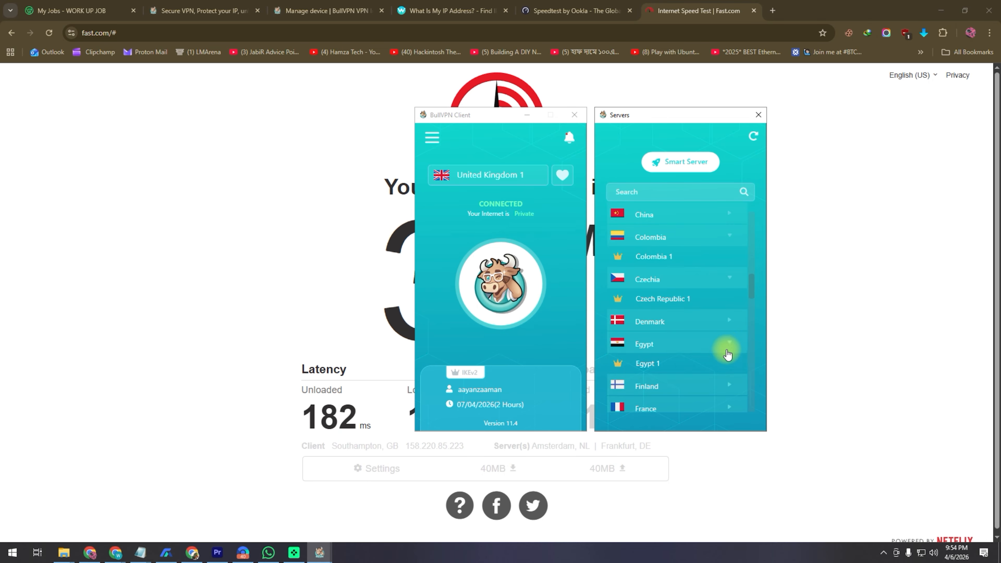
pyautogui.scroll(-2, 726, 352)
pyautogui.click(726, 355)
pyautogui.scroll(-2, 727, 354)
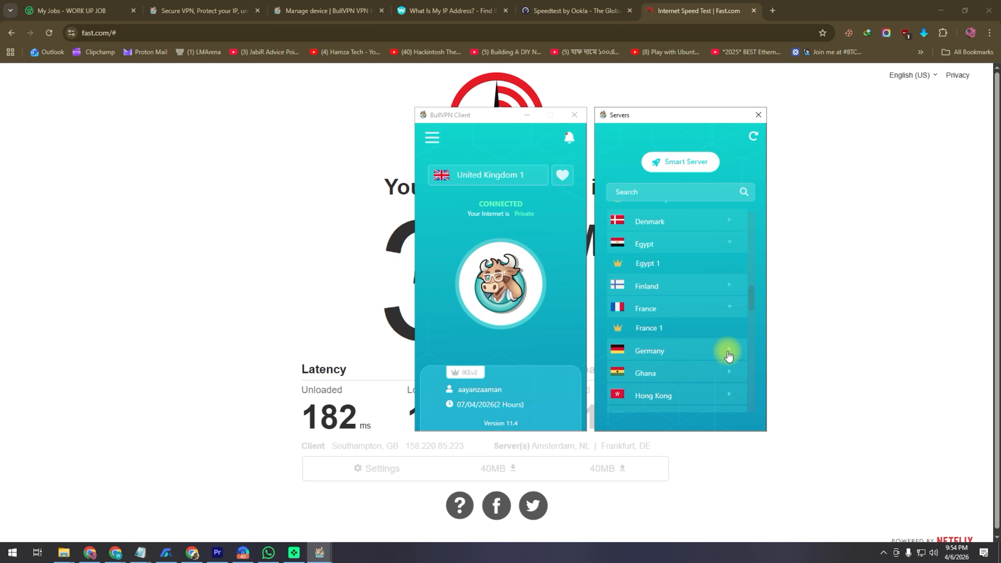
pyautogui.click(727, 354)
pyautogui.scroll(-2, 727, 355)
# - Change the VPN connection to the Hong Kong 1 server
pyautogui.click(726, 353)
pyautogui.scroll(-2, 721, 347)
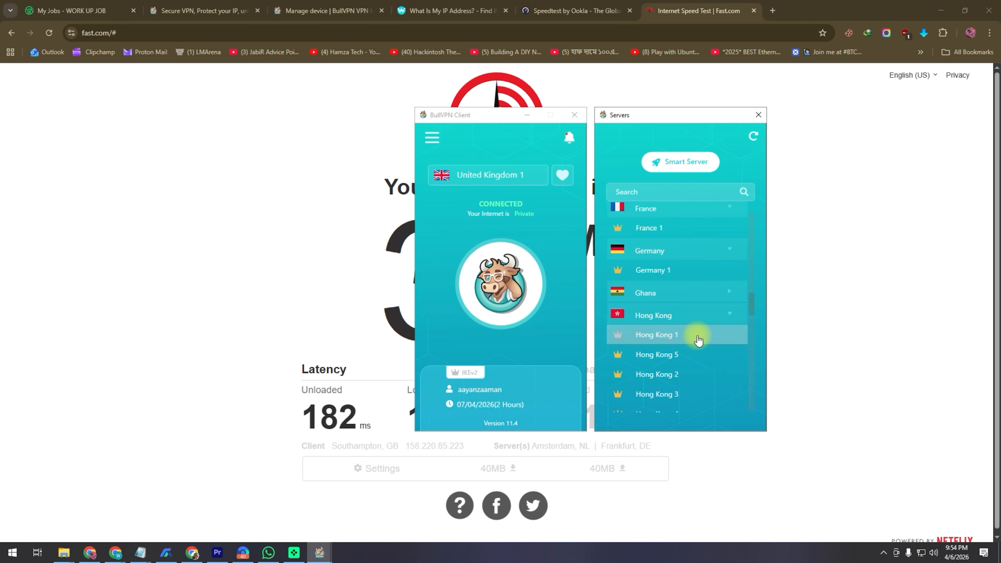
pyautogui.click(680, 338)
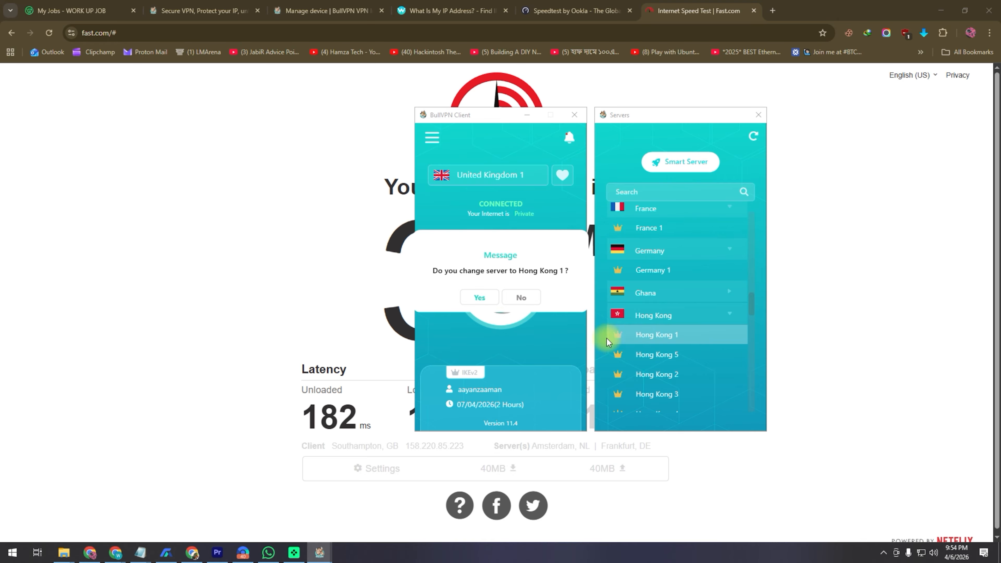
pyautogui.click(478, 298)
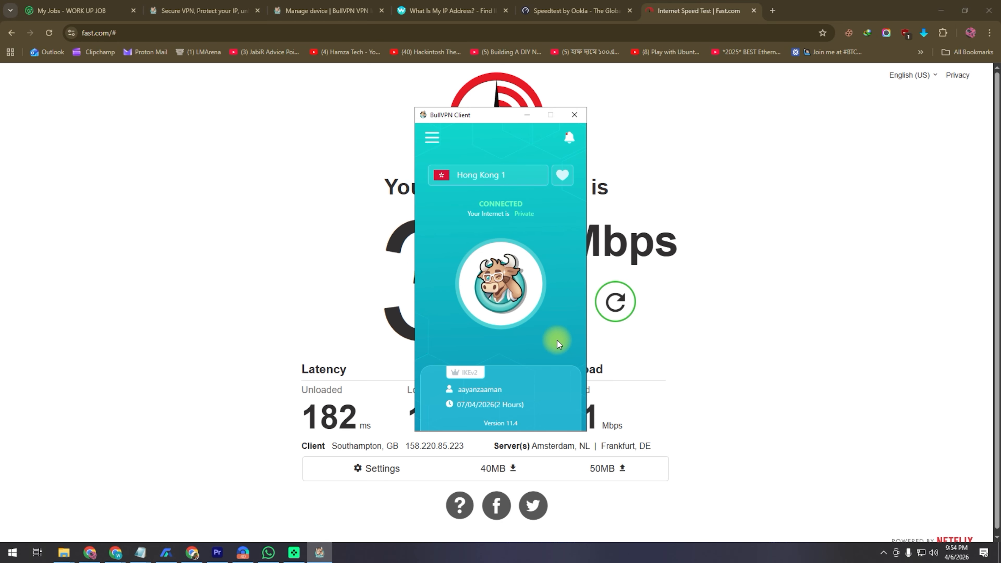
# - Restart the fast.com test in the browser and check the Hong Kong server's IP location on whoer.net
pyautogui.click(617, 305)
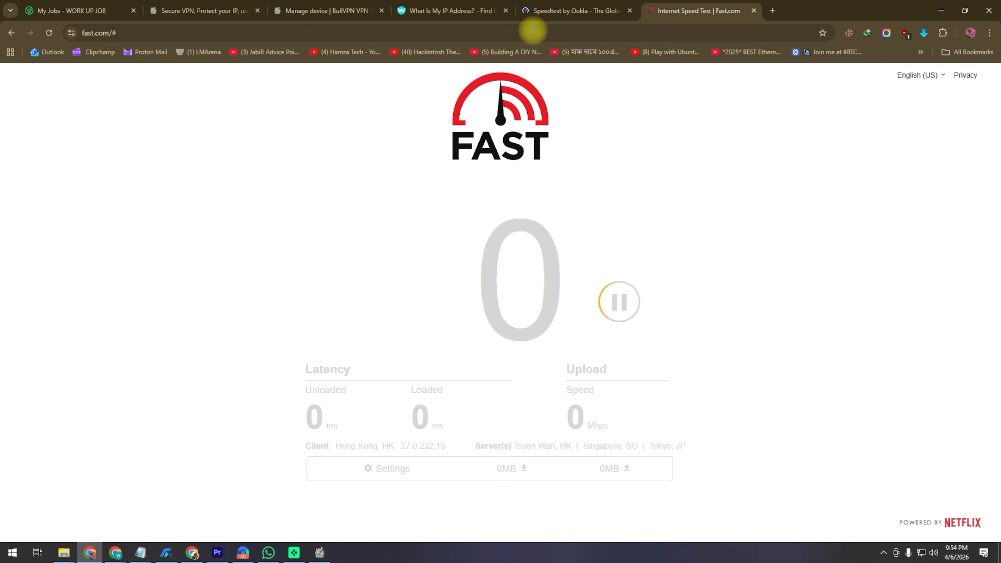
pyautogui.click(465, 12)
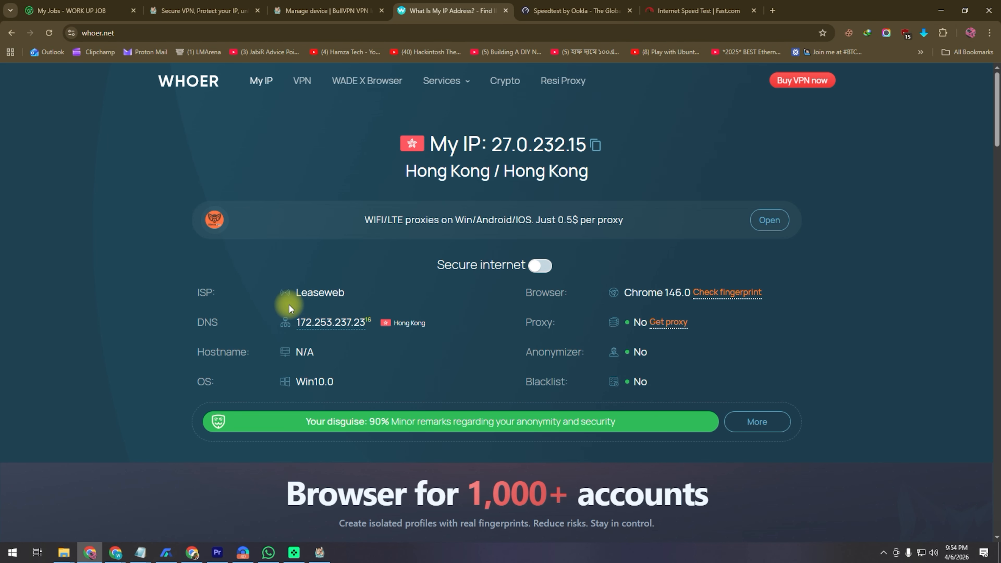
# - Reload speedtest.net and start a new speed test over the Hong Kong connection
pyautogui.click(571, 11)
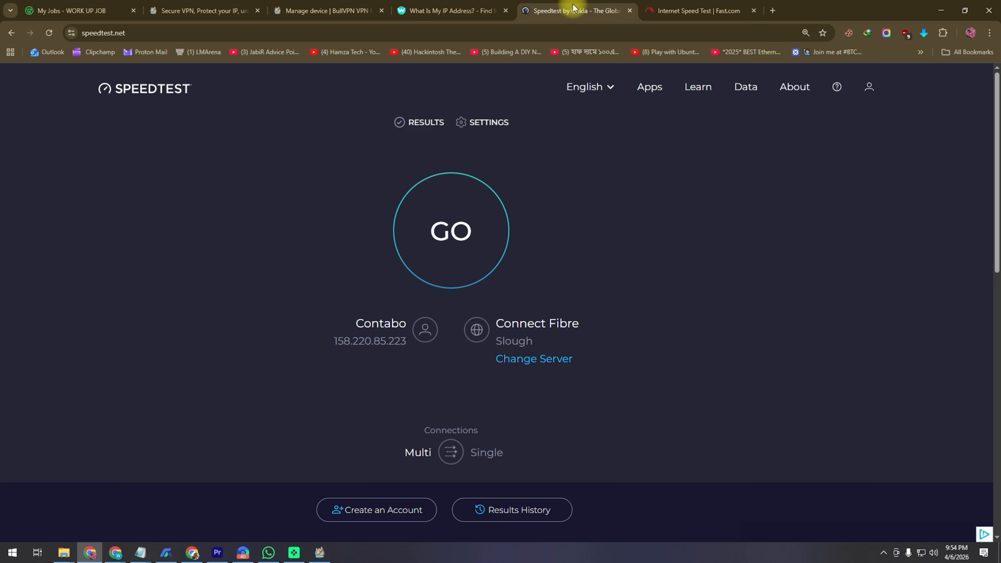
pyautogui.click(163, 90)
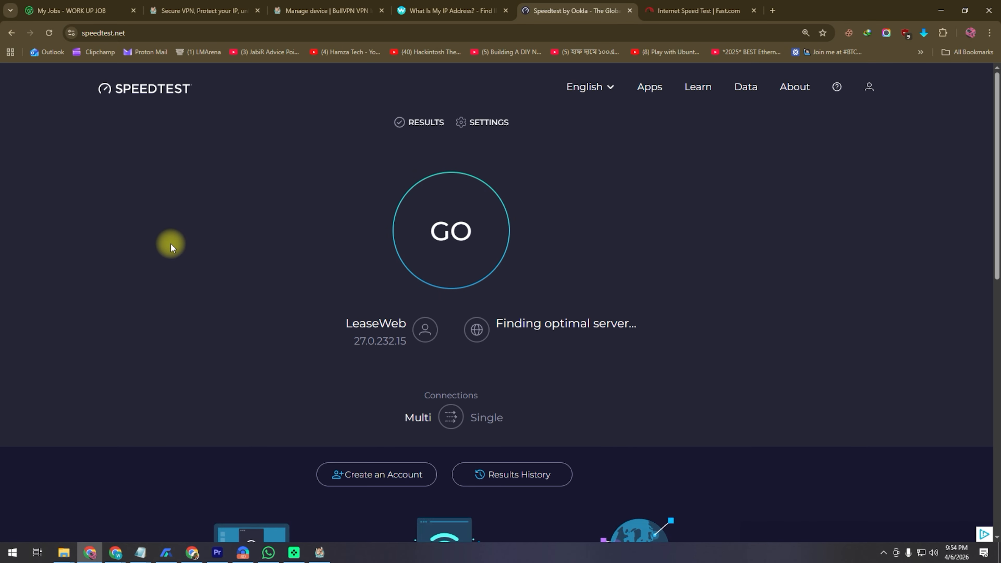
pyautogui.click(456, 212)
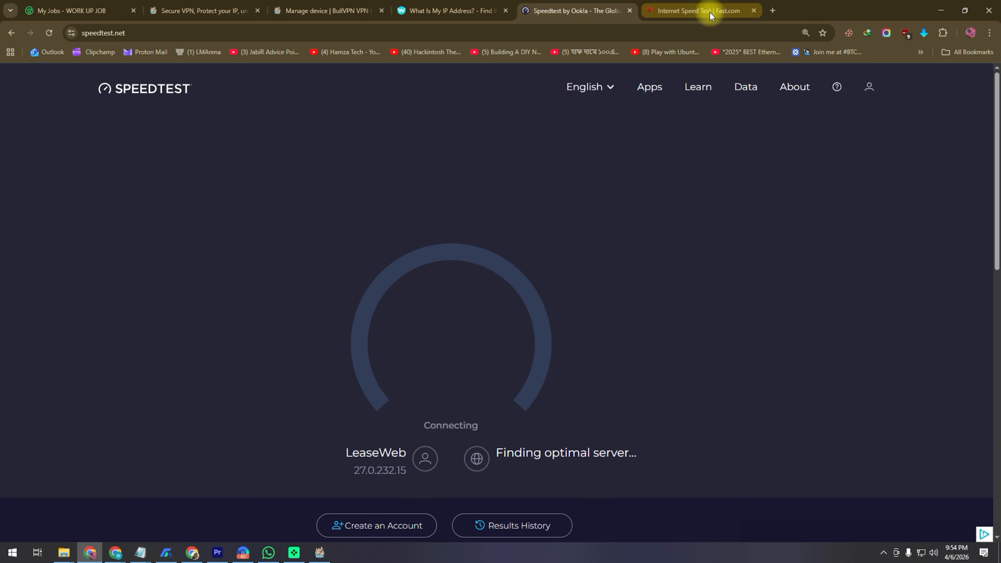
# - Review the fast.com speed, latency and upload figures for Hong Kong and check the speedtest.net test's progress
pyautogui.click(683, 10)
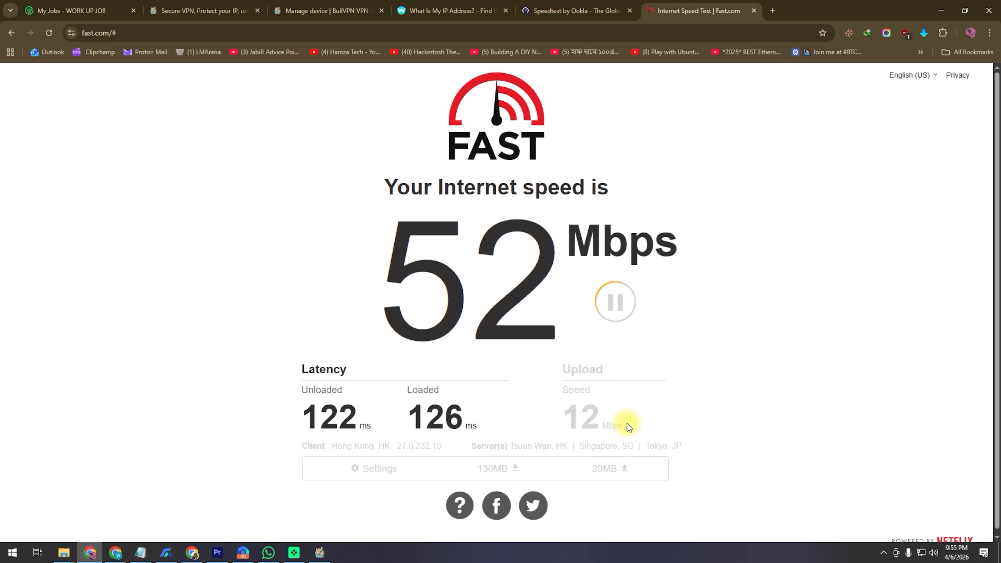
pyautogui.click(575, 11)
pyautogui.moveTo(590, 87)
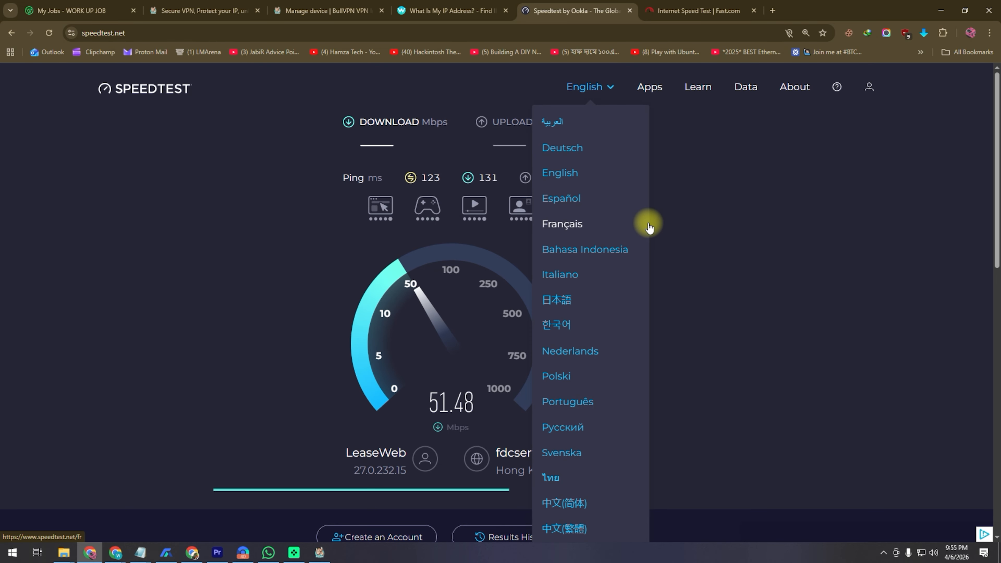